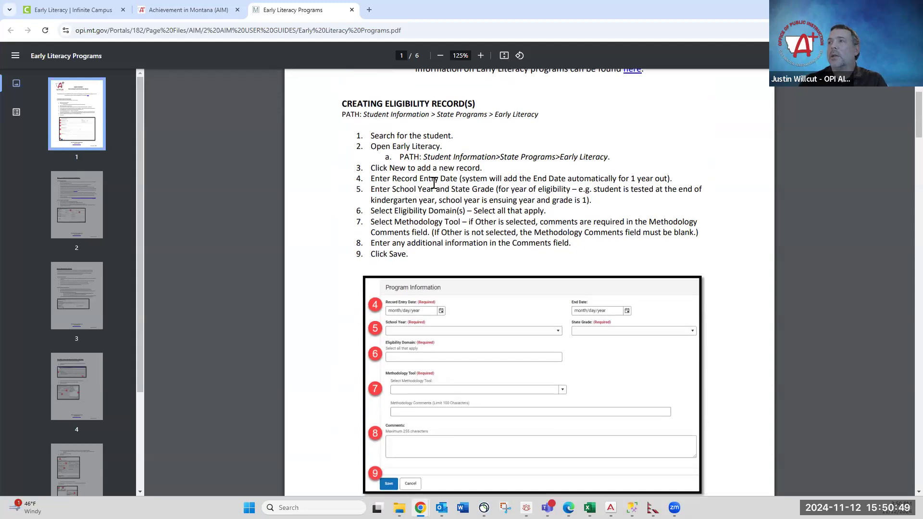
# Review the guide's numbered instructions and form illustration for creating eligibility records
pyautogui.click(77, 10)
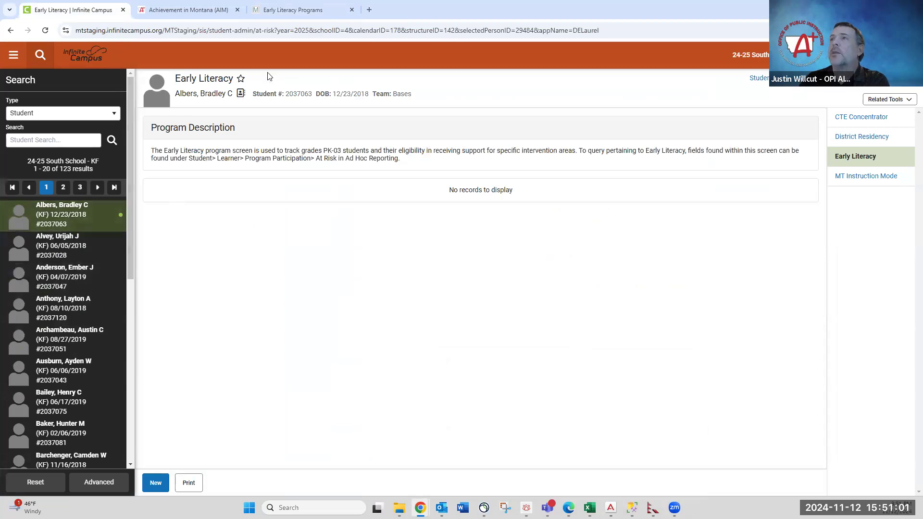
pyautogui.click(287, 11)
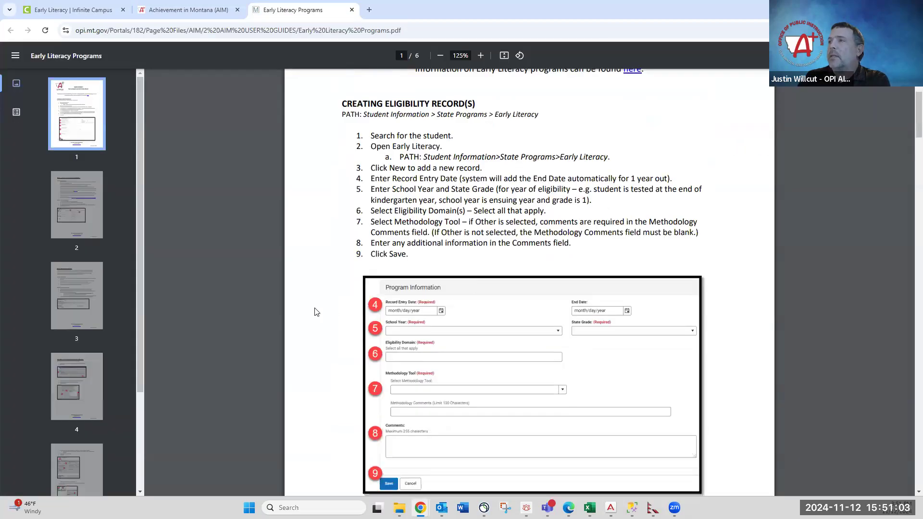
pyautogui.scroll(-1, 319, 281)
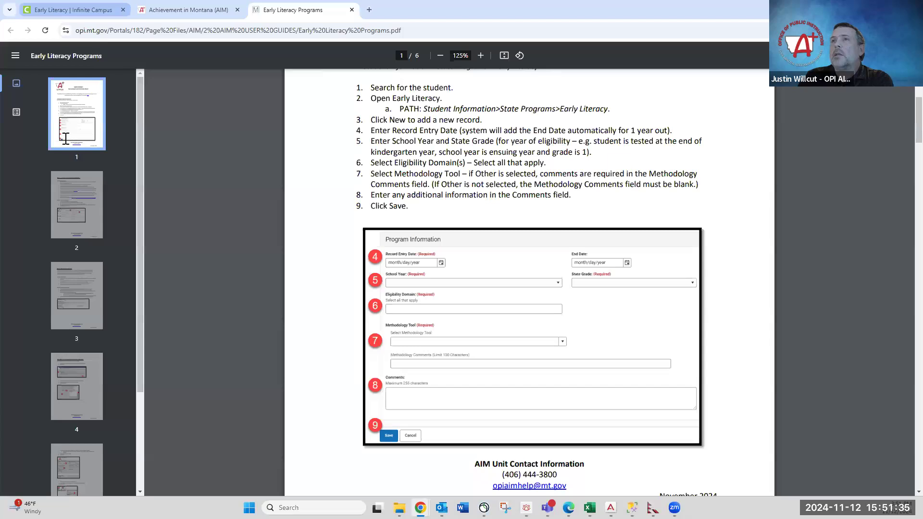
# Switch to Infinite Campus, open Early Literacy under the State Programs of Student Information, and show the student search
pyautogui.click(96, 12)
pyautogui.click(13, 55)
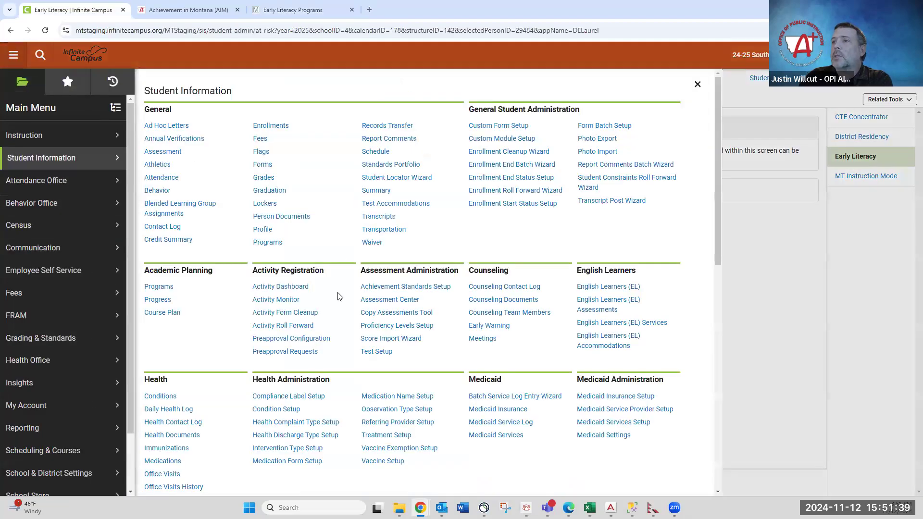
pyautogui.scroll(-8, 338, 293)
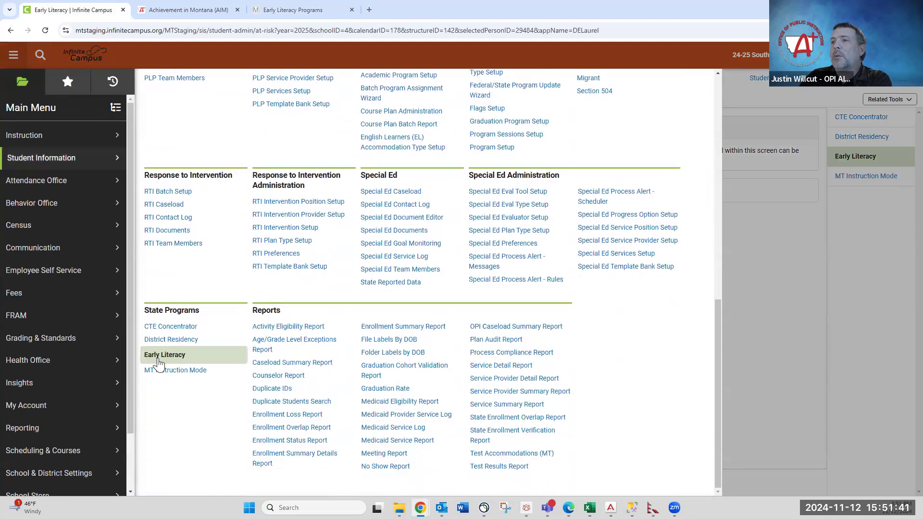
pyautogui.click(164, 376)
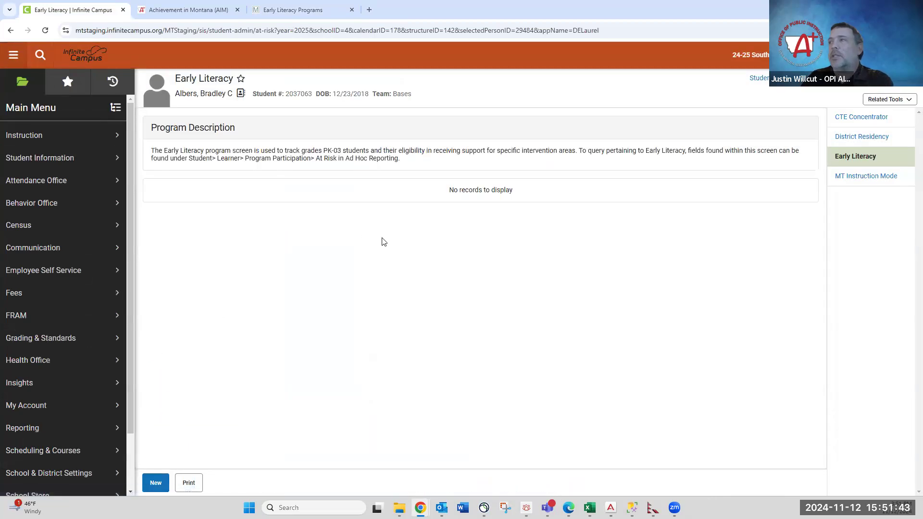
pyautogui.click(40, 57)
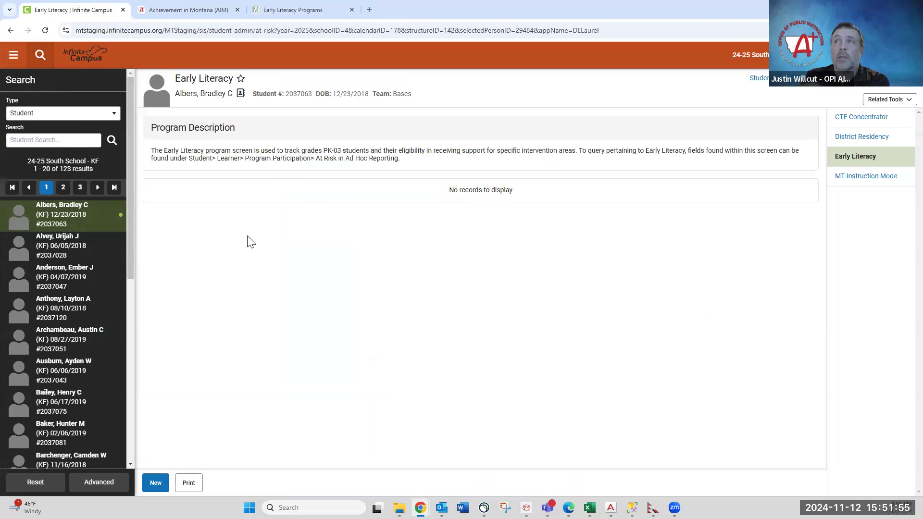
# Start a new Early Literacy record for the selected student with 11/12/2024 as the record entry date
pyautogui.click(149, 486)
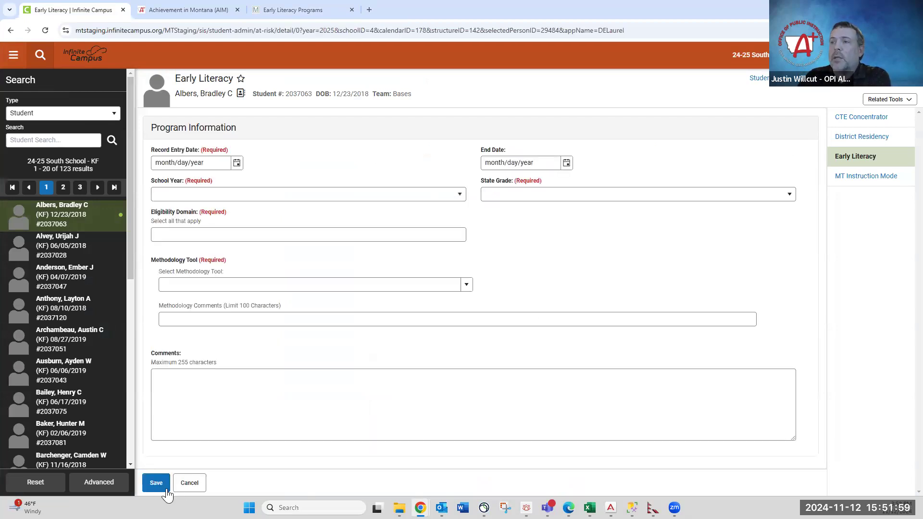
pyautogui.click(190, 482)
pyautogui.click(156, 489)
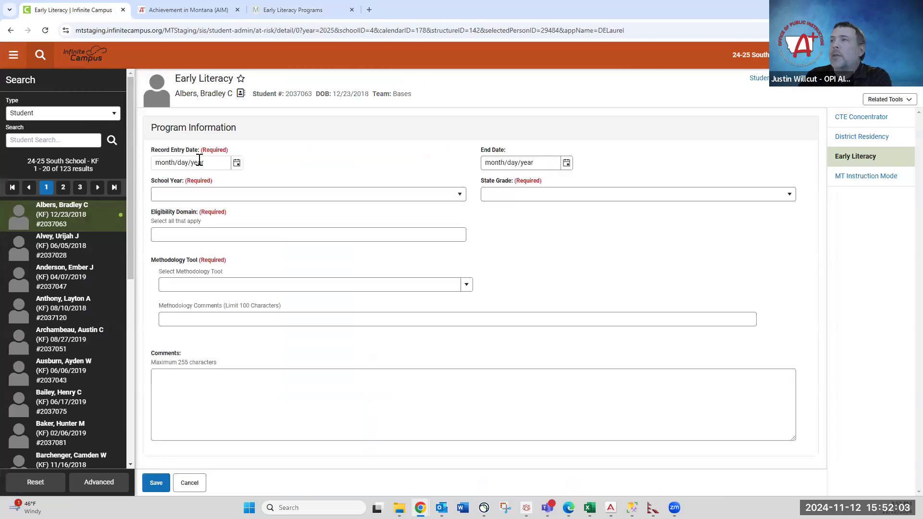
pyautogui.click(163, 163)
pyautogui.click(215, 162)
pyautogui.click(235, 164)
pyautogui.click(238, 245)
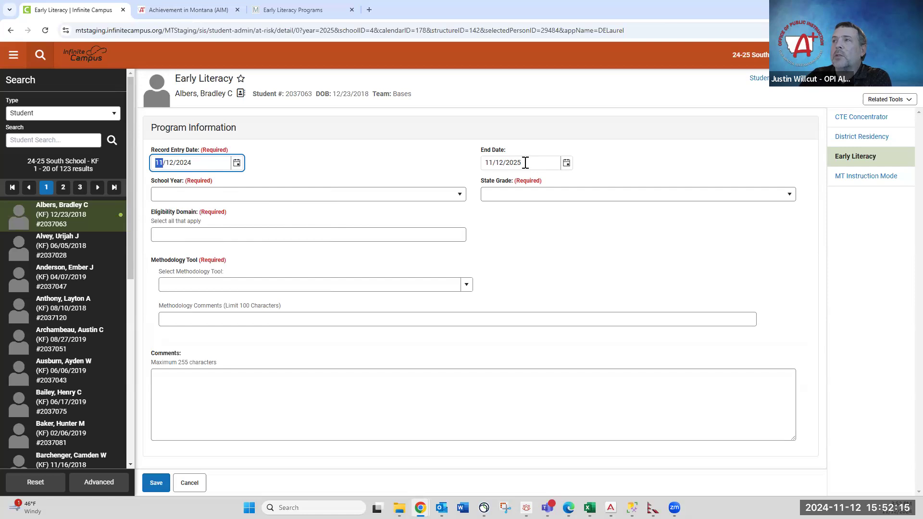
# Set the record's school year to 24-25 and its state grade to 03: Kindergarten Full
pyautogui.click(227, 194)
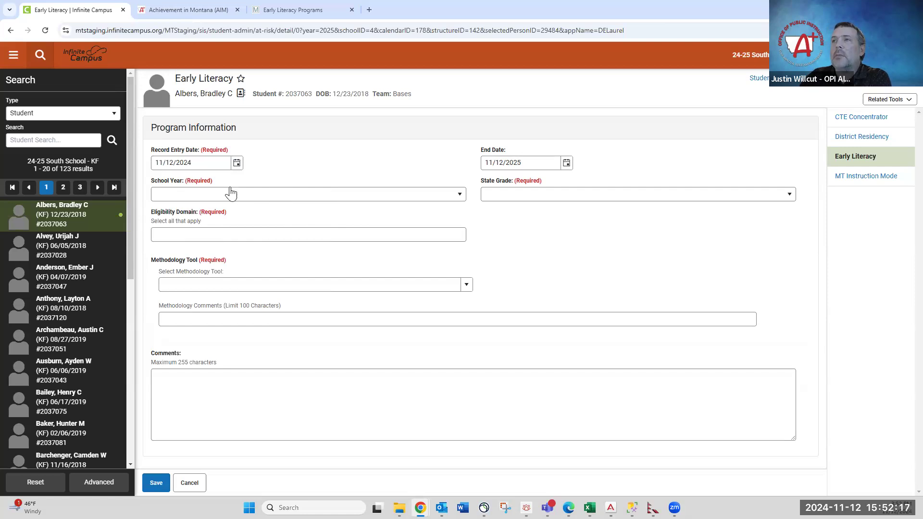
pyautogui.click(206, 196)
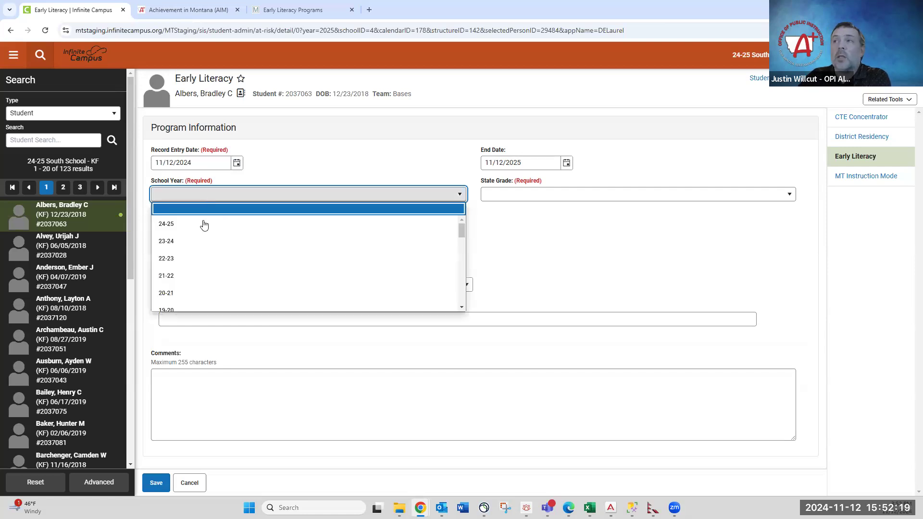
pyautogui.click(248, 227)
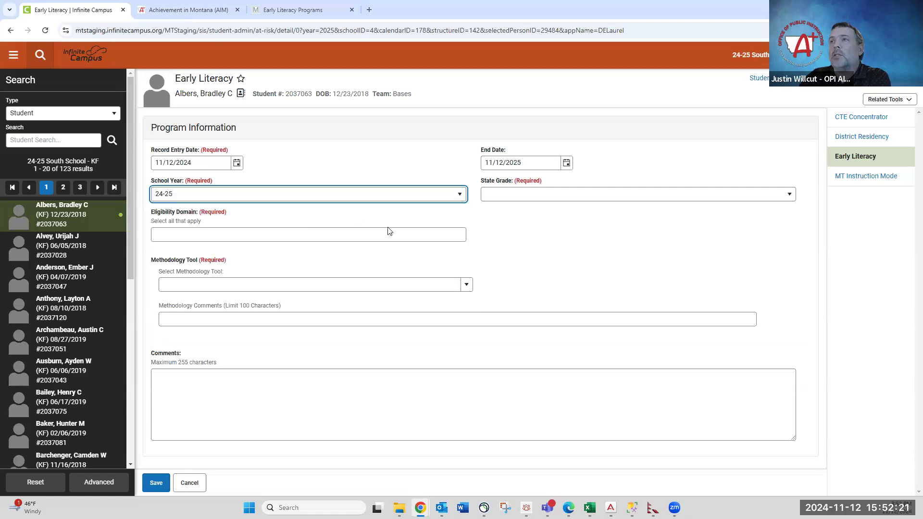
pyautogui.click(550, 199)
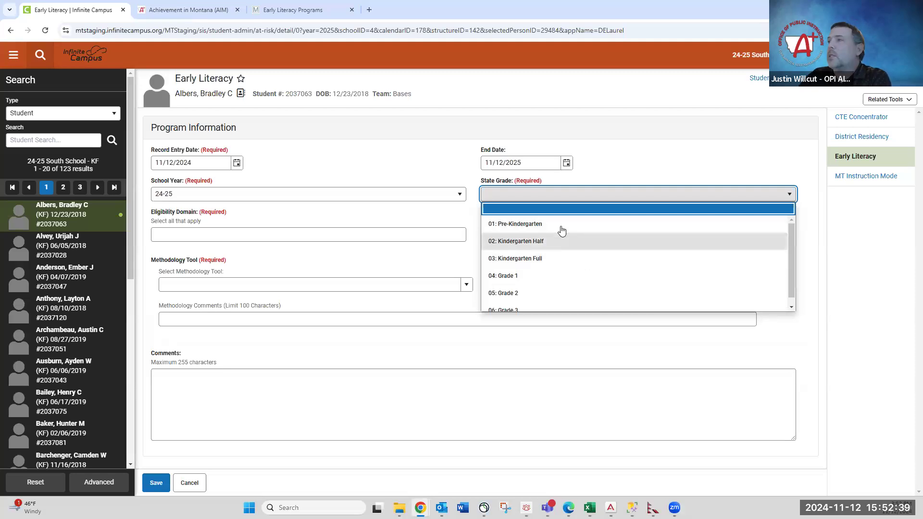
pyautogui.click(559, 258)
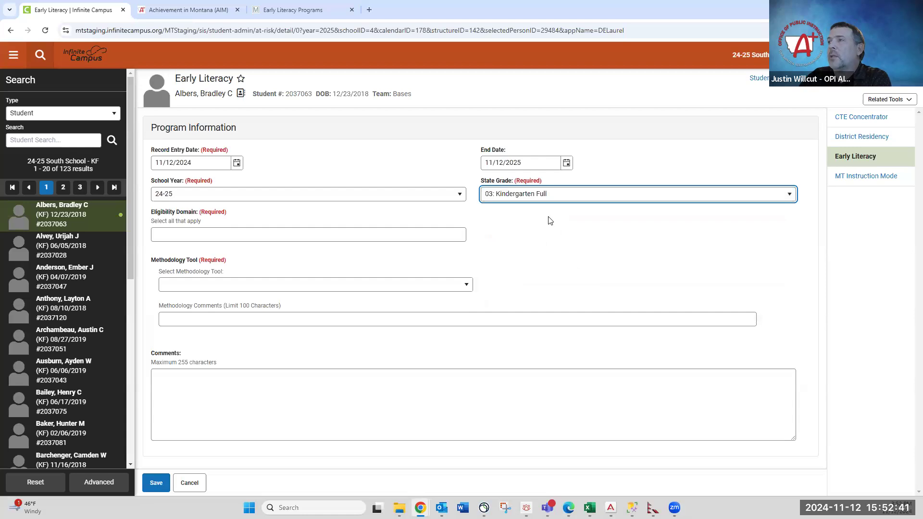
# Check the eligibility domain choices for the selected grade, and clear the state grade to compare the unfiltered choices
pyautogui.click(455, 236)
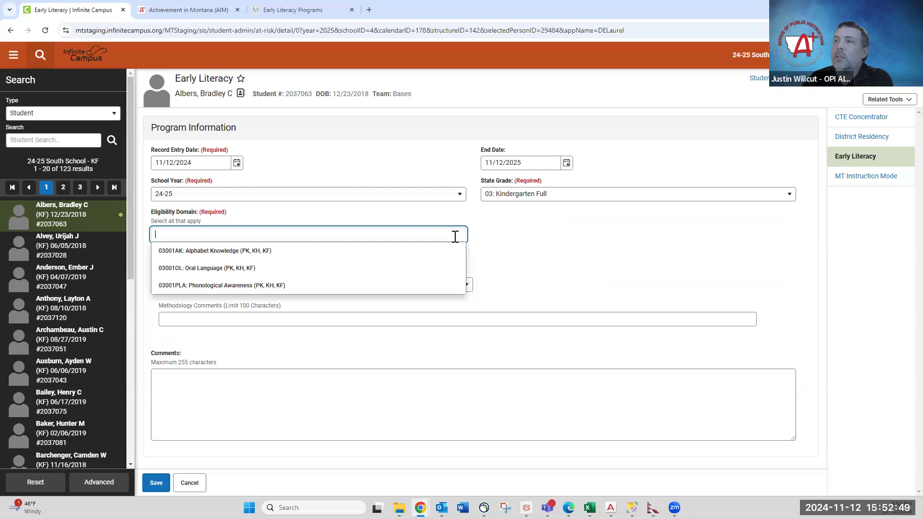
pyautogui.click(547, 225)
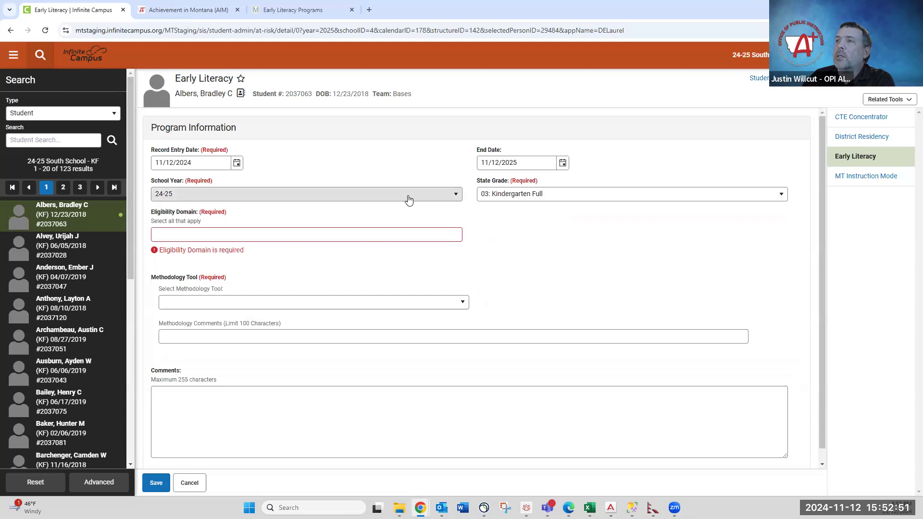
pyautogui.click(502, 197)
pyautogui.click(509, 224)
pyautogui.click(510, 199)
pyautogui.click(510, 213)
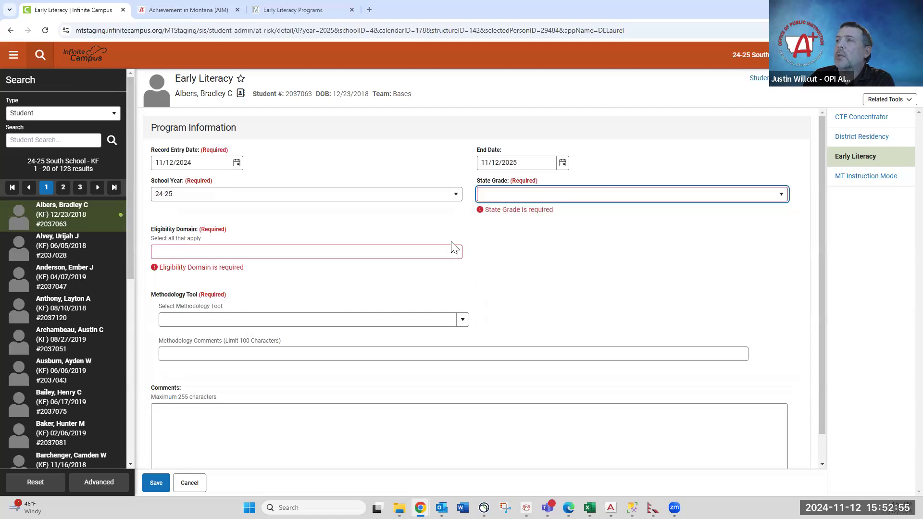
pyautogui.click(418, 255)
pyautogui.click(332, 207)
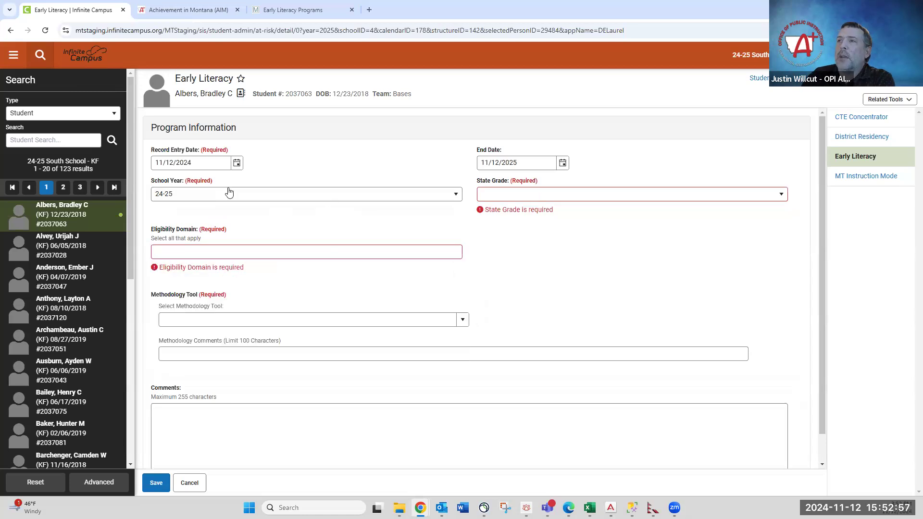
pyautogui.click(235, 251)
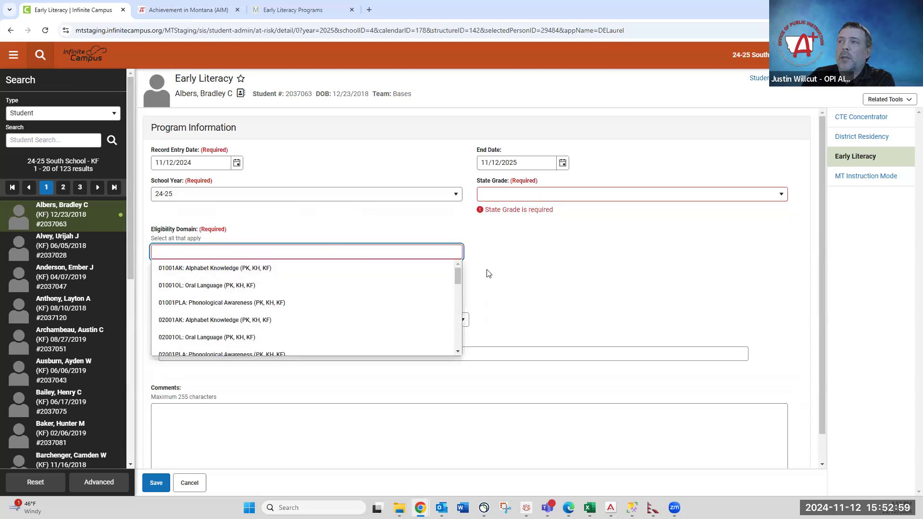
pyautogui.moveTo(459, 275)
pyautogui.mouseDown()
pyautogui.moveTo(456, 326)
pyautogui.moveTo(459, 269)
pyautogui.mouseUp()
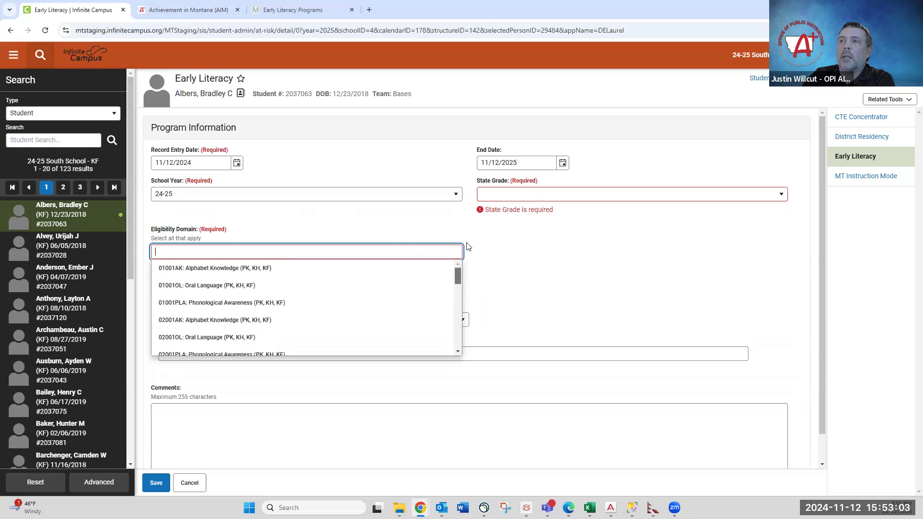
# Set the state grade to 03: Kindergarten Full and view the eligibility domain choices for that grade
pyautogui.click(517, 196)
pyautogui.click(516, 258)
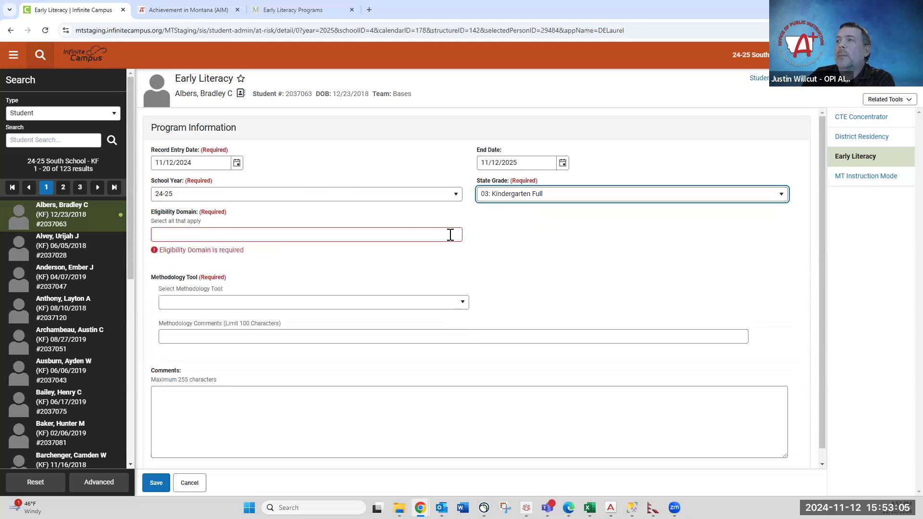
pyautogui.click(390, 235)
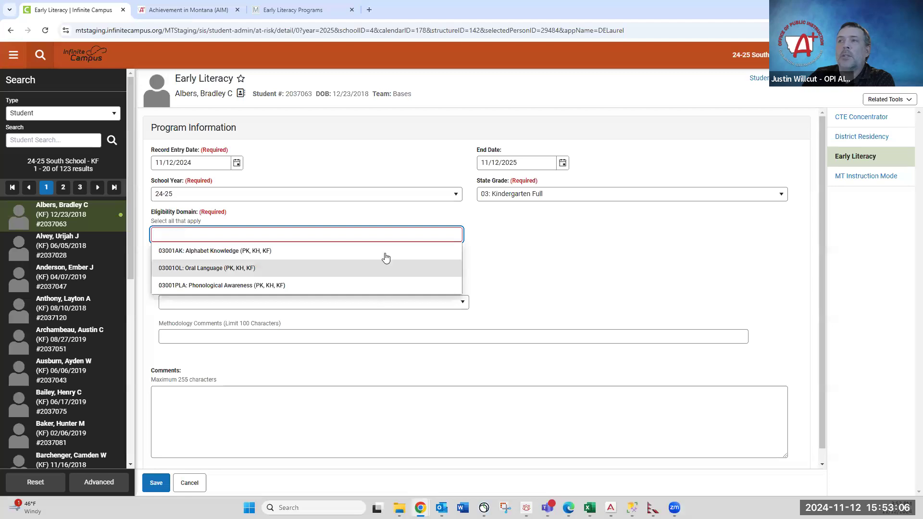
# Clear the state grade and add 04001PMA: Phonemic Awareness (01) as the eligibility domain
pyautogui.click(519, 198)
pyautogui.click(522, 217)
pyautogui.click(521, 199)
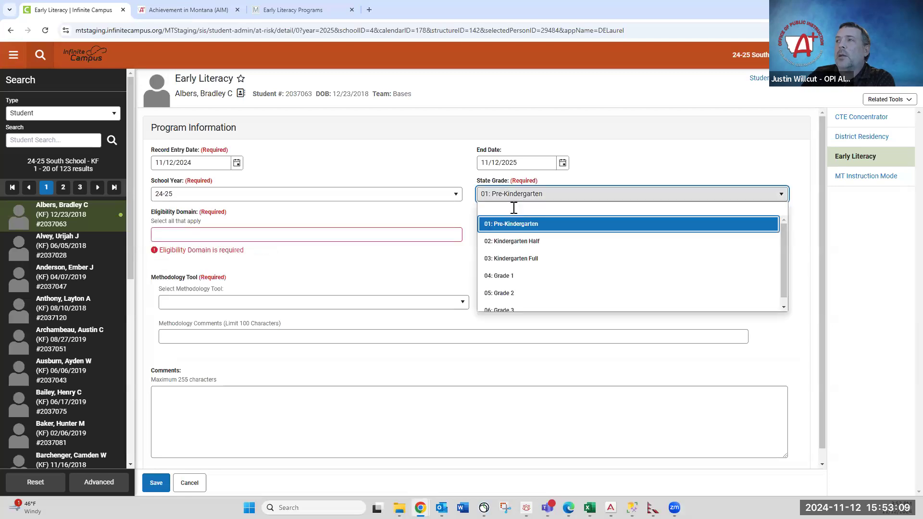
pyautogui.click(514, 207)
pyautogui.click(294, 254)
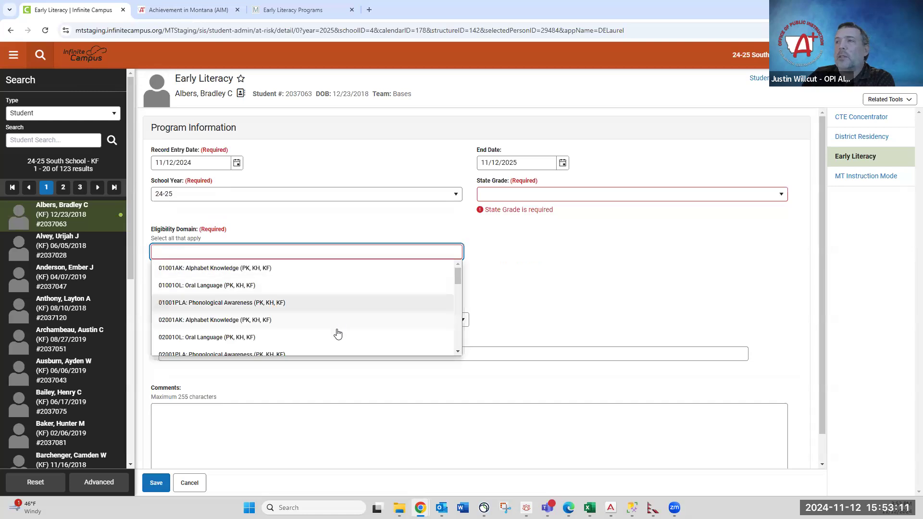
pyautogui.scroll(-3, 339, 335)
pyautogui.click(319, 314)
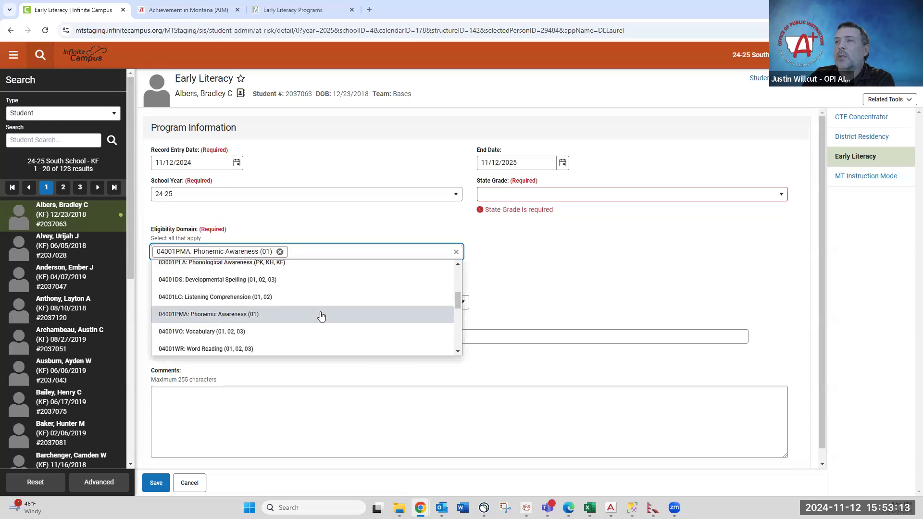
# Set the blank state grade back to 03: Kindergarten Full
pyautogui.click(539, 195)
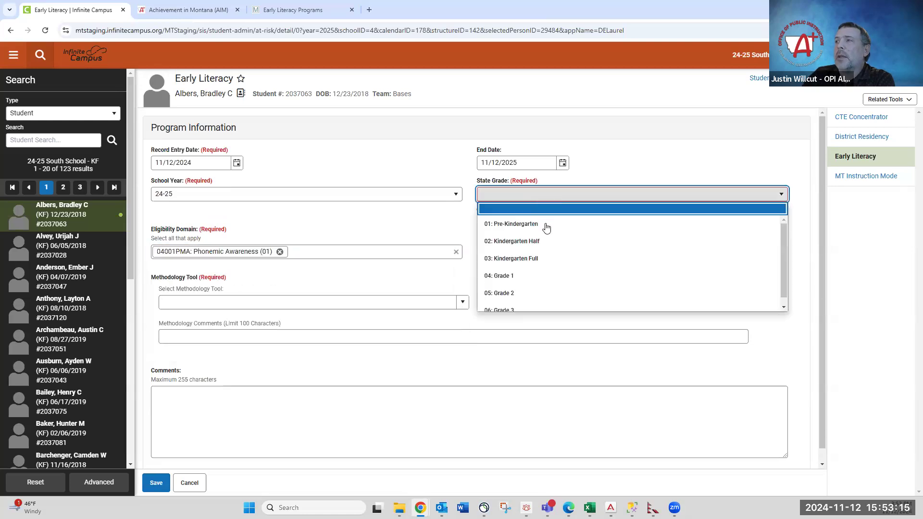
pyautogui.click(537, 259)
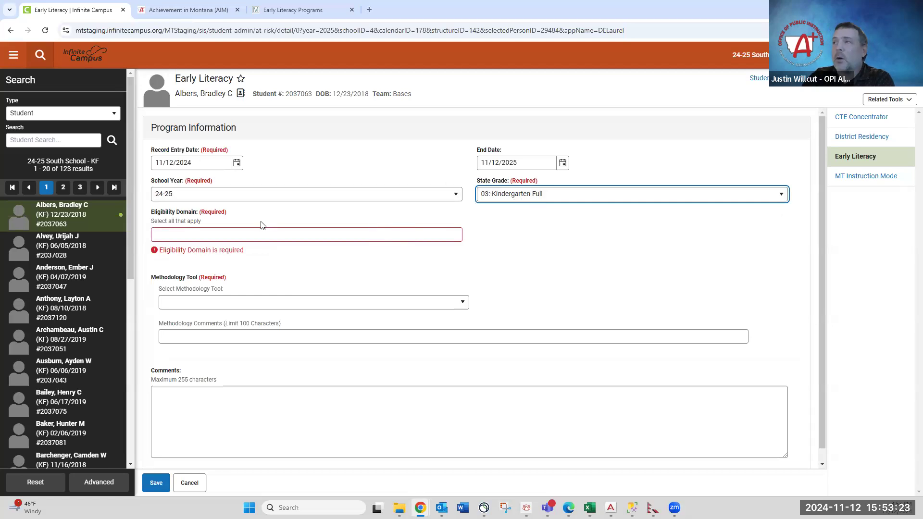
pyautogui.click(524, 196)
pyautogui.click(524, 195)
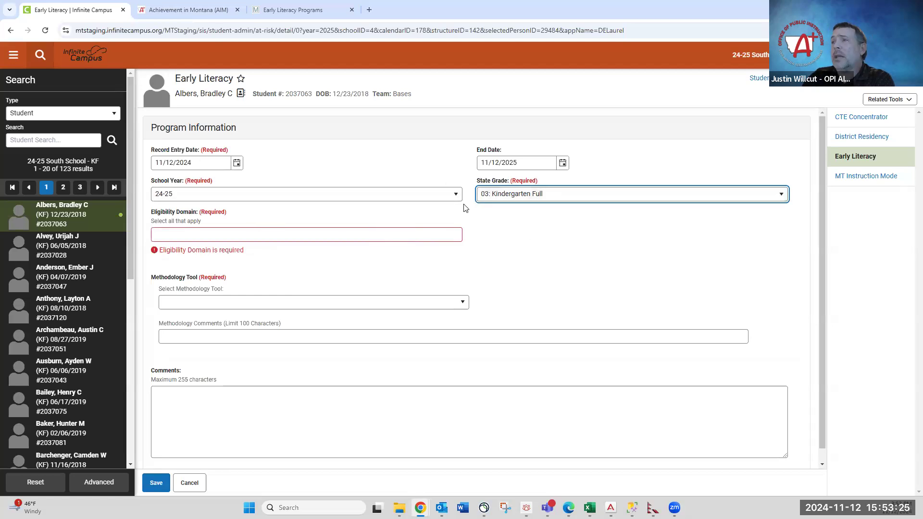
# Add the eligibility domains 03001OL: Oral Language, 03001AK: Alphabet Knowledge and 03001PLA: Phonological Awareness
pyautogui.click(313, 239)
pyautogui.click(291, 273)
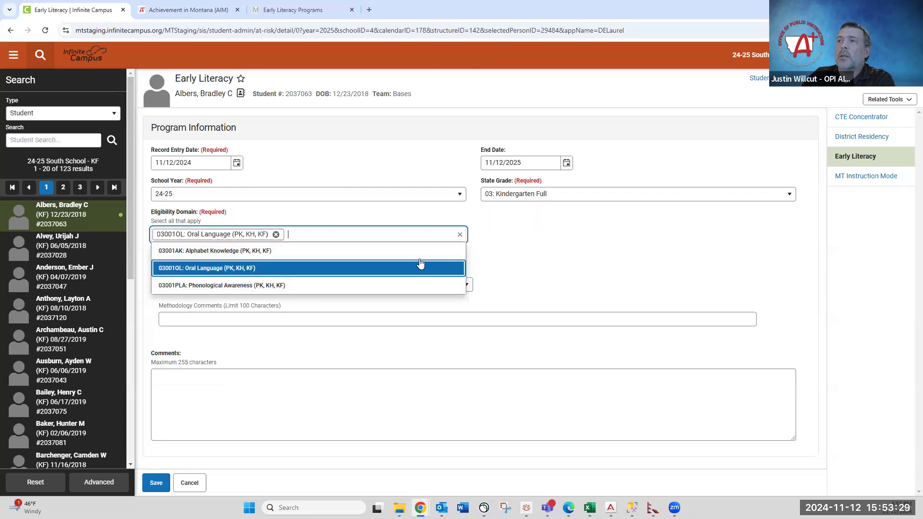
pyautogui.click(352, 252)
pyautogui.click(335, 285)
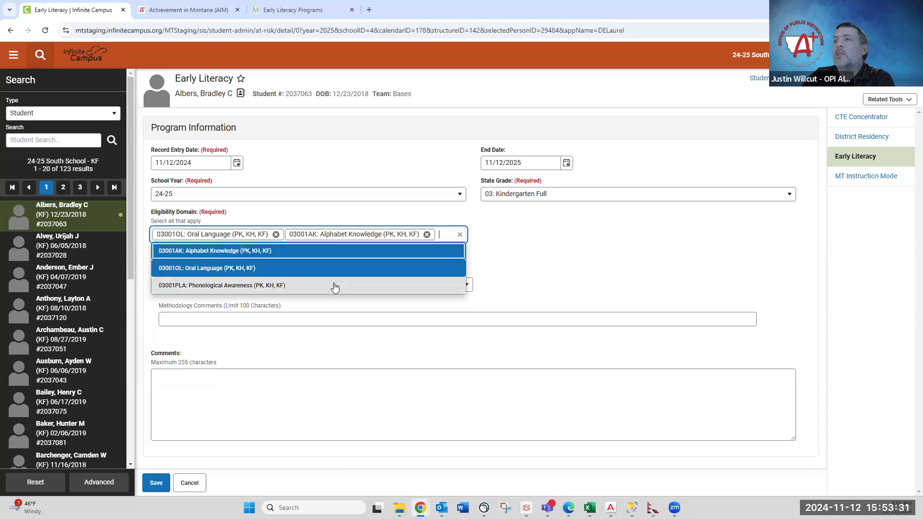
pyautogui.click(523, 256)
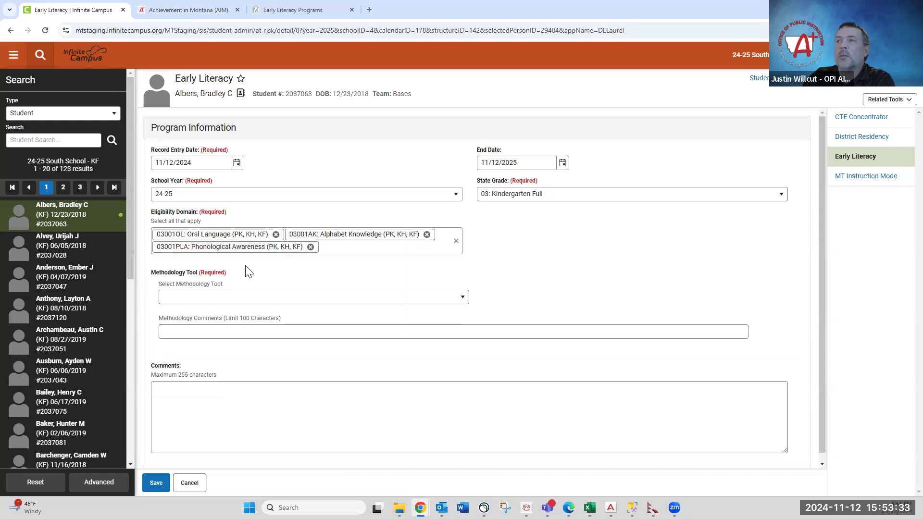
# Set the methodology tool to 03001GRTG: Getting Ready to Read!, and replace it with 03001OT: Other
pyautogui.click(451, 299)
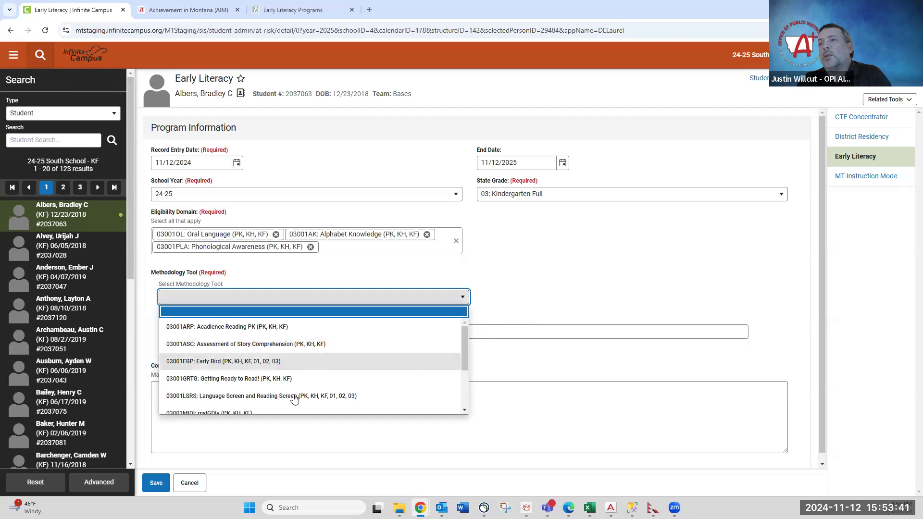
pyautogui.click(333, 379)
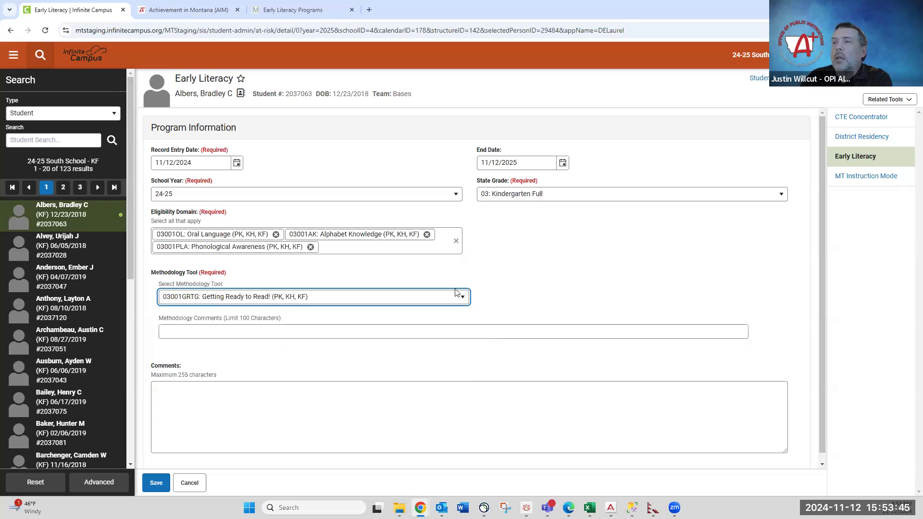
pyautogui.click(418, 297)
pyautogui.scroll(-3, 376, 363)
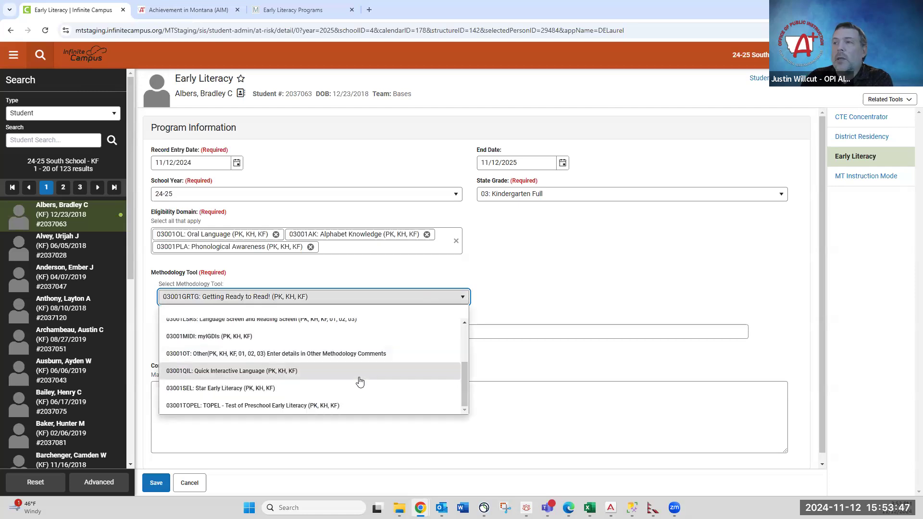
pyautogui.click(362, 356)
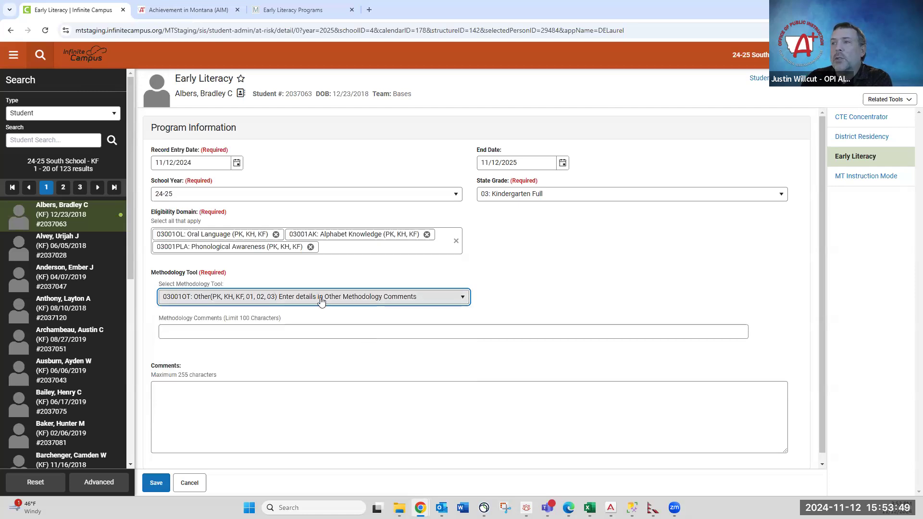
pyautogui.click(191, 337)
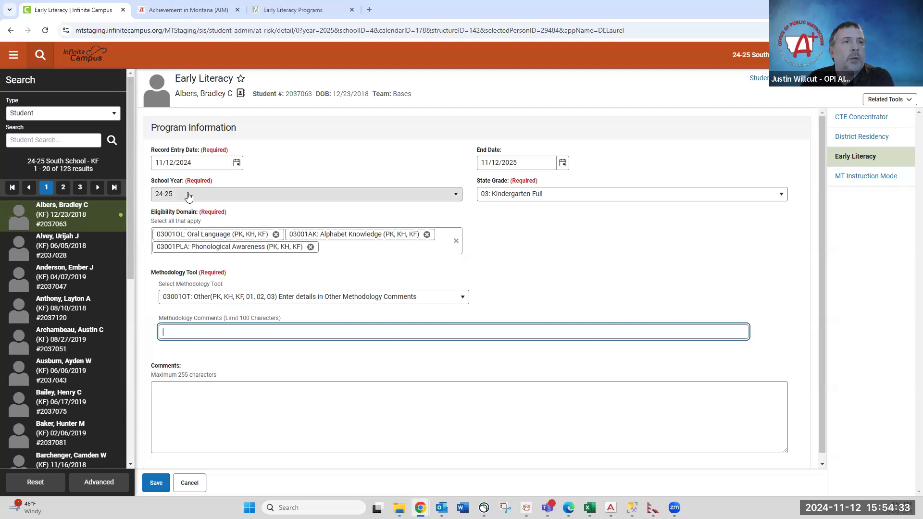
pyautogui.click(304, 171)
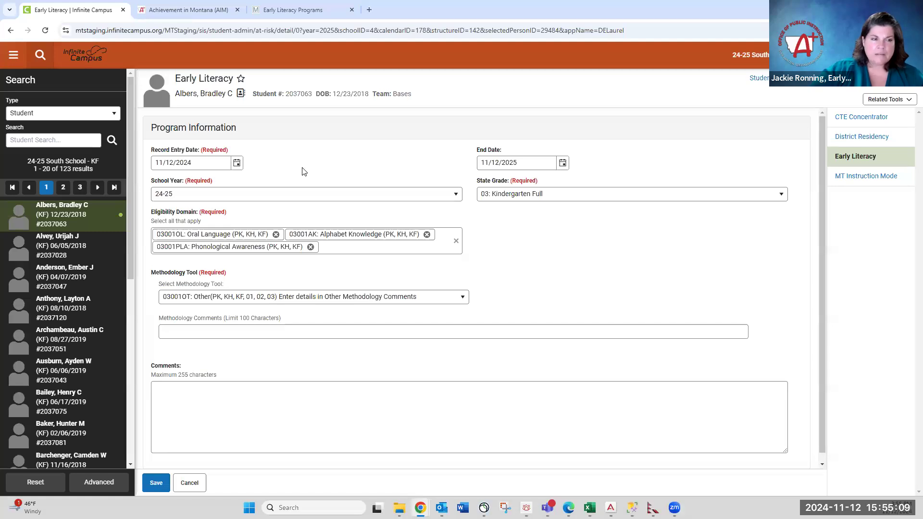
# Save the record with 03001EBP: Early Bird as the methodology tool, keeping only 03001OL: Oral Language as the eligibility domain
pyautogui.click(322, 300)
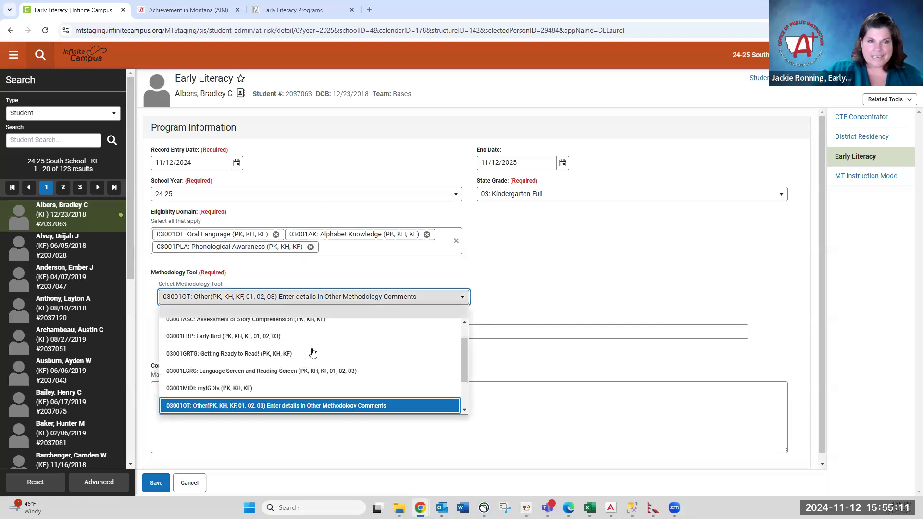
pyautogui.click(305, 336)
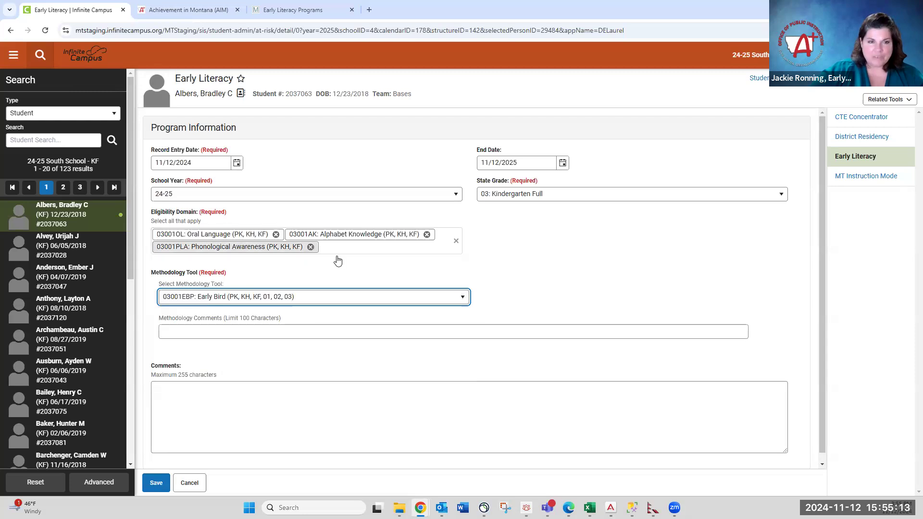
pyautogui.click(310, 246)
pyautogui.click(426, 234)
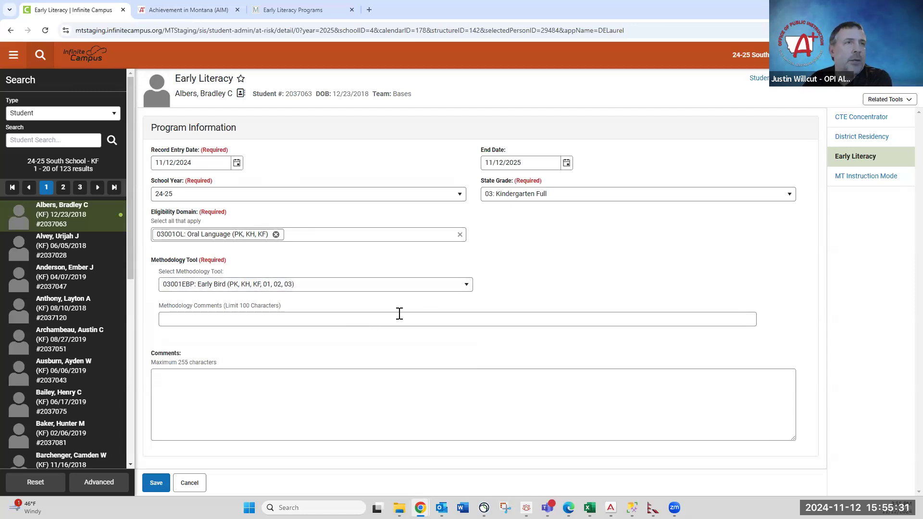
pyautogui.click(160, 483)
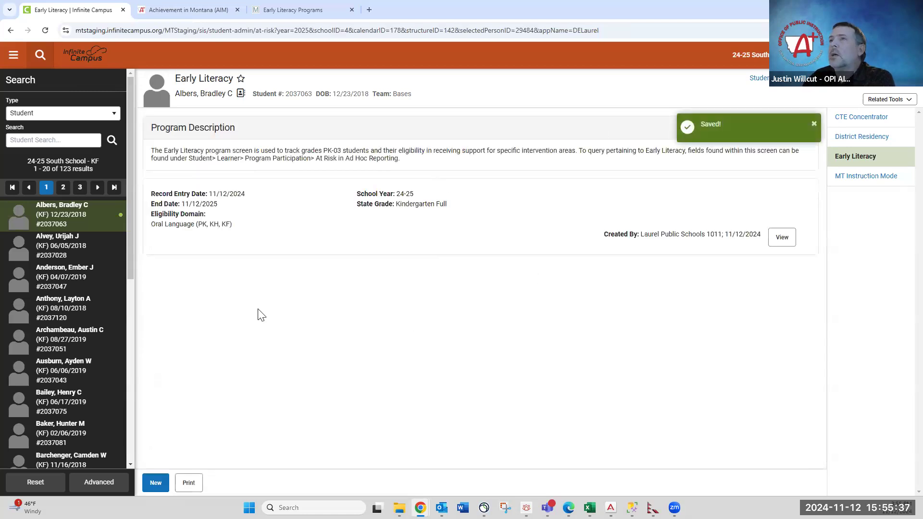
pyautogui.click(72, 226)
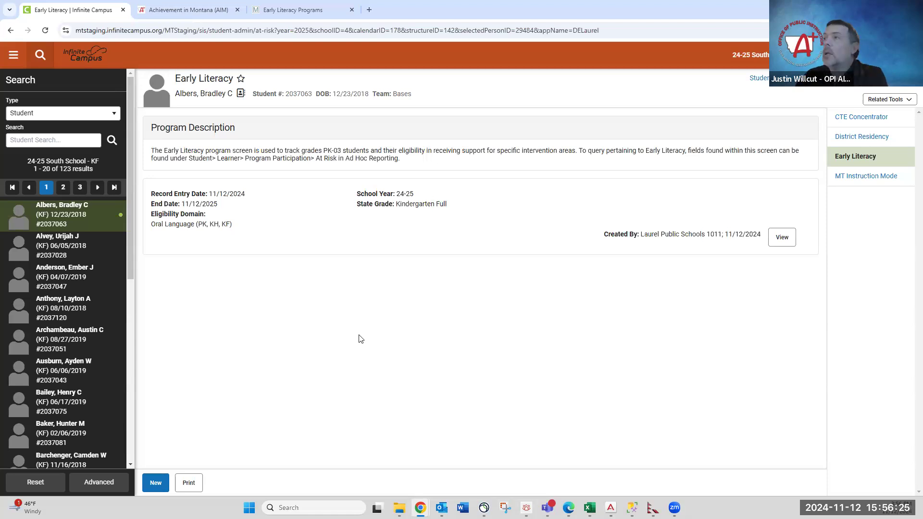
# Switch to the Early Literacy Programs guide and review the requirements for the Classroom-Based and Home-Based Early Literacy programs
pyautogui.click(289, 10)
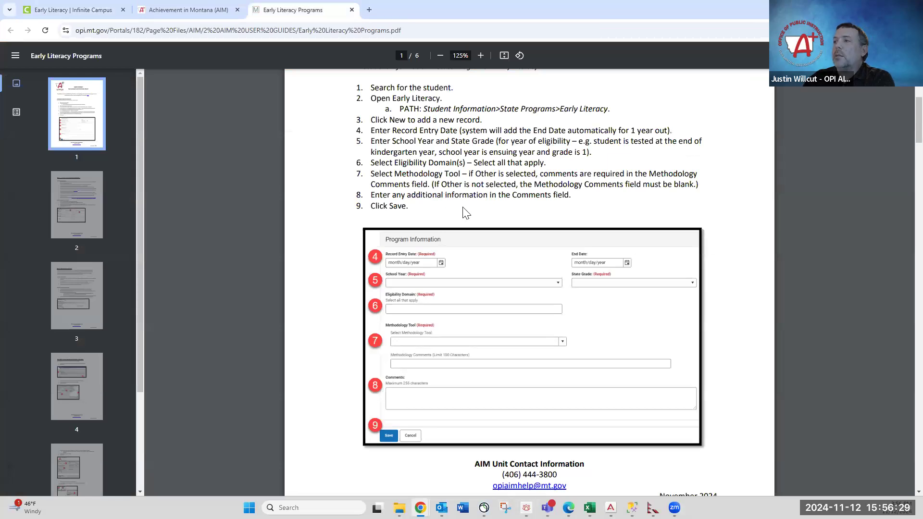
pyautogui.scroll(-8, 466, 213)
pyautogui.scroll(-3, 467, 218)
pyautogui.scroll(2, 411, 143)
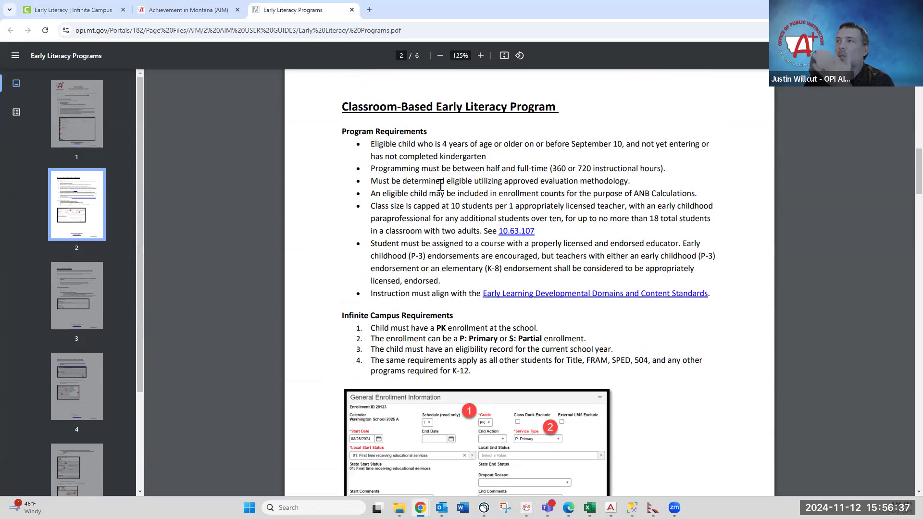
pyautogui.scroll(-5, 412, 307)
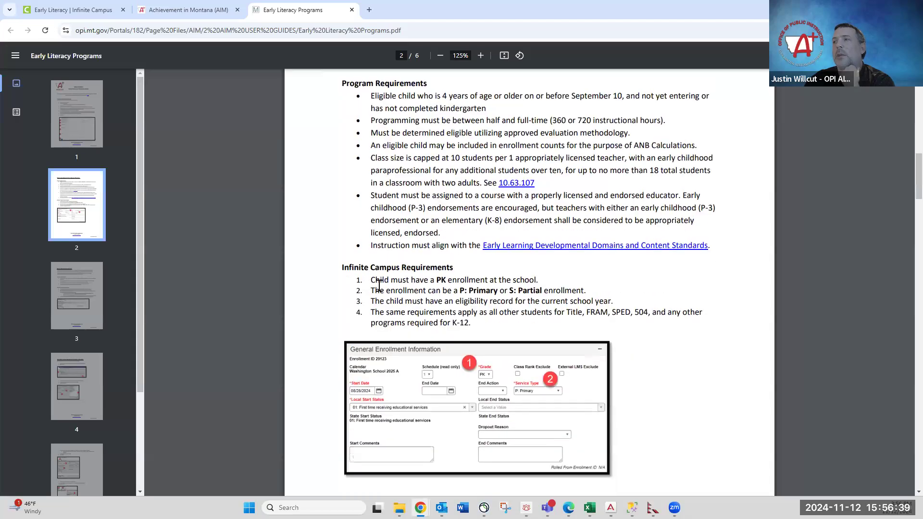
pyautogui.scroll(-2, 412, 307)
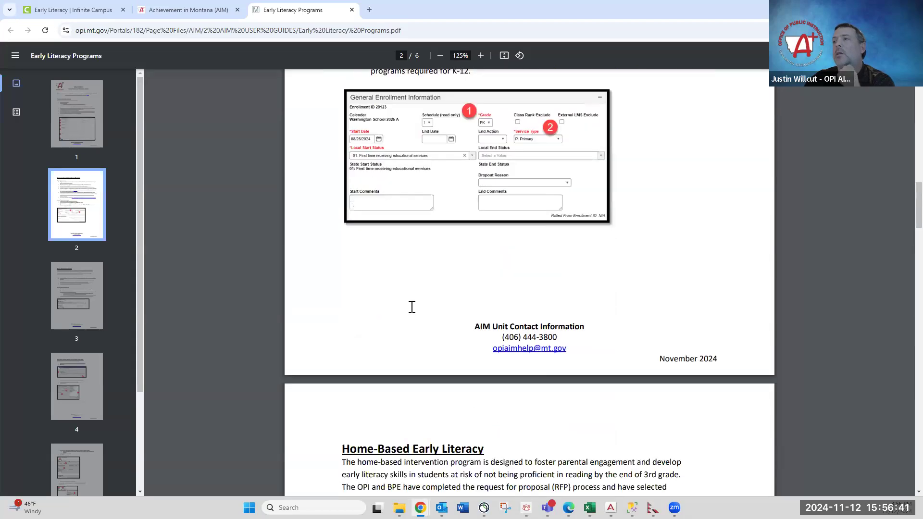
pyautogui.scroll(-10, 412, 307)
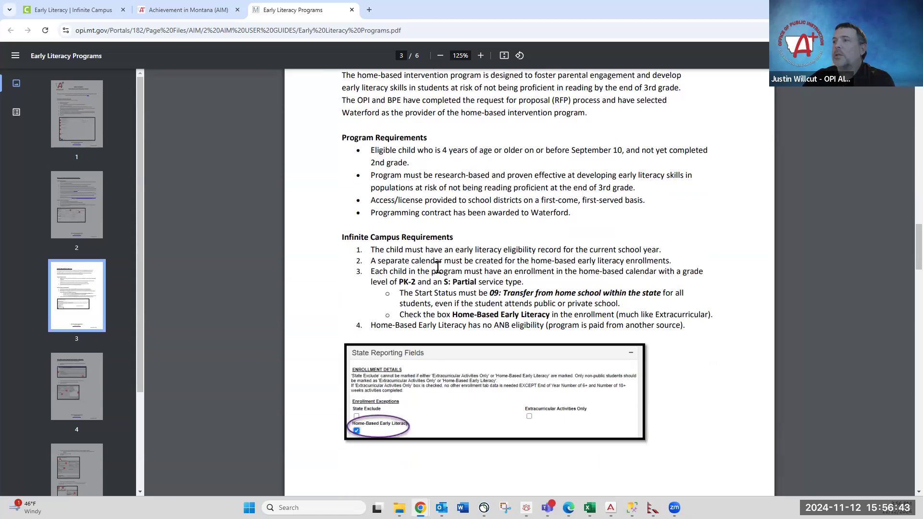
pyautogui.scroll(2, 437, 267)
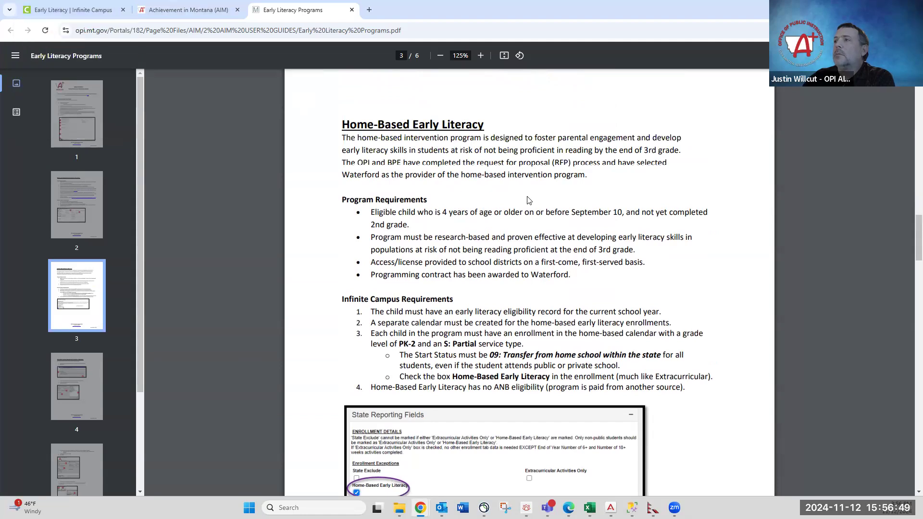
pyautogui.scroll(-1, 529, 200)
# Return to Infinite Campus and open the student's 24-25 South School - KF enrollment for editing
pyautogui.click(91, 8)
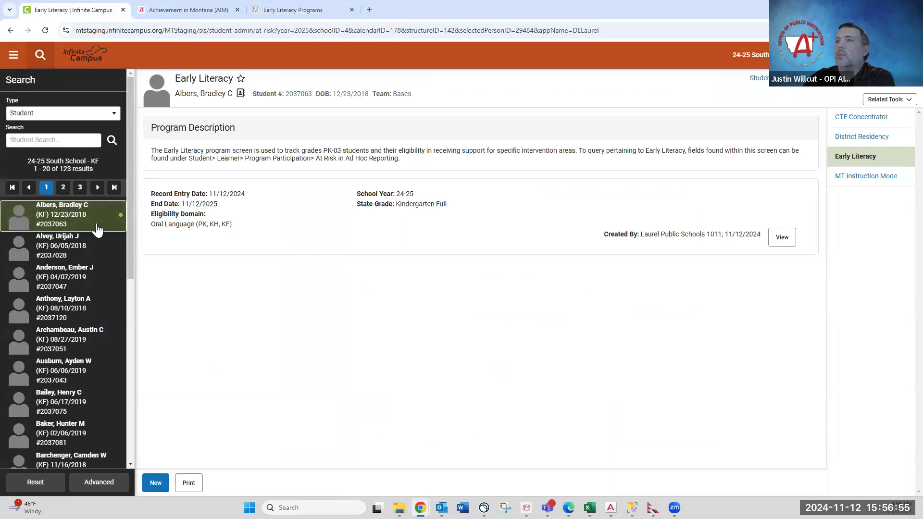
pyautogui.click(18, 56)
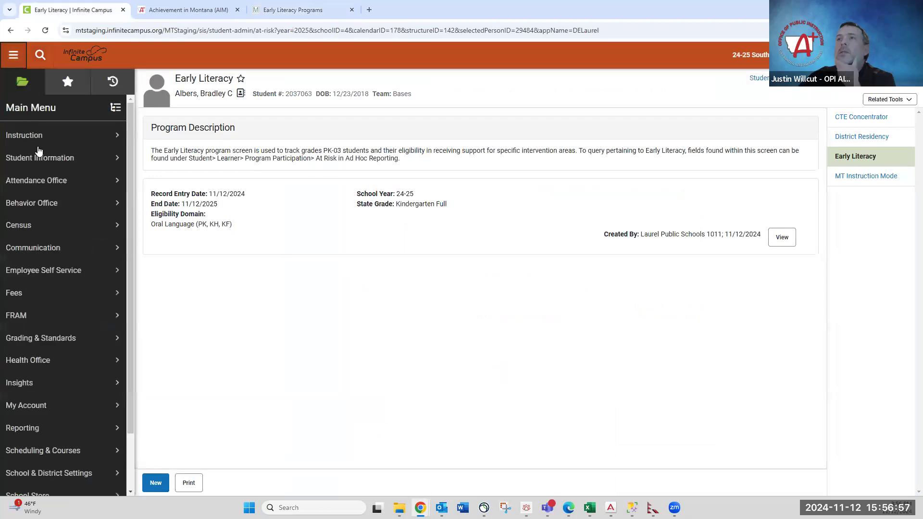
pyautogui.click(28, 159)
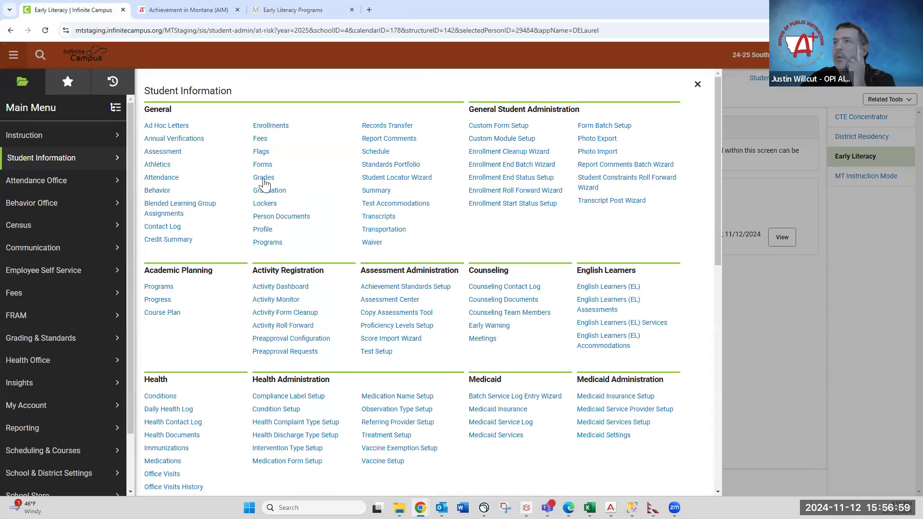
pyautogui.click(267, 126)
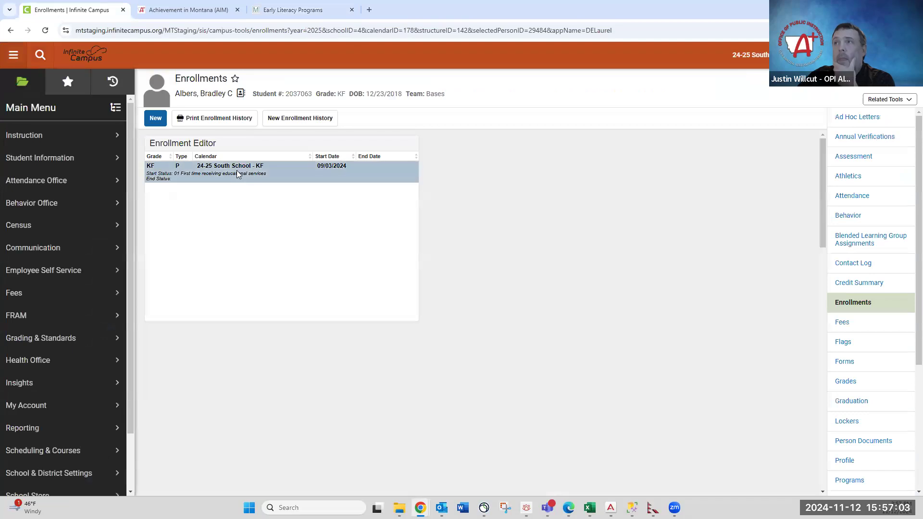
pyautogui.click(237, 174)
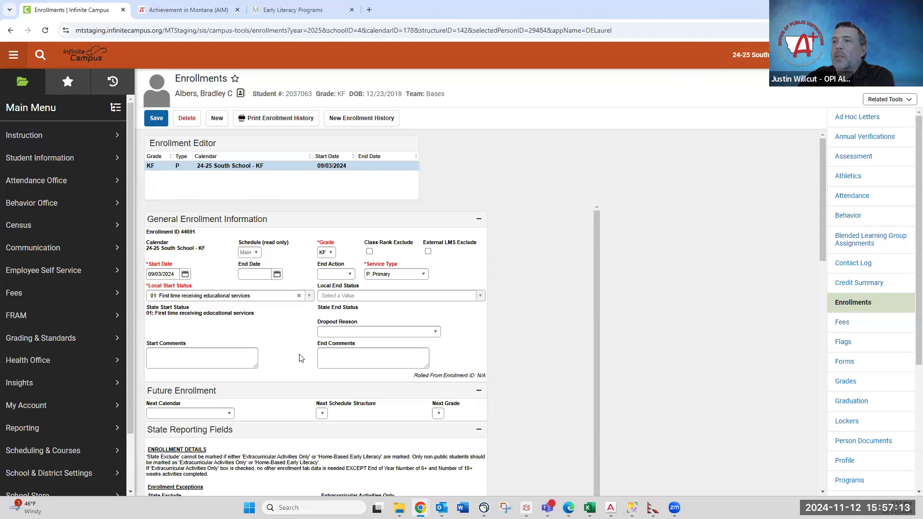
# Try to save the enrollment with the Home-Based Early Literacy exception marked, and read the validation message
pyautogui.scroll(-2, 242, 410)
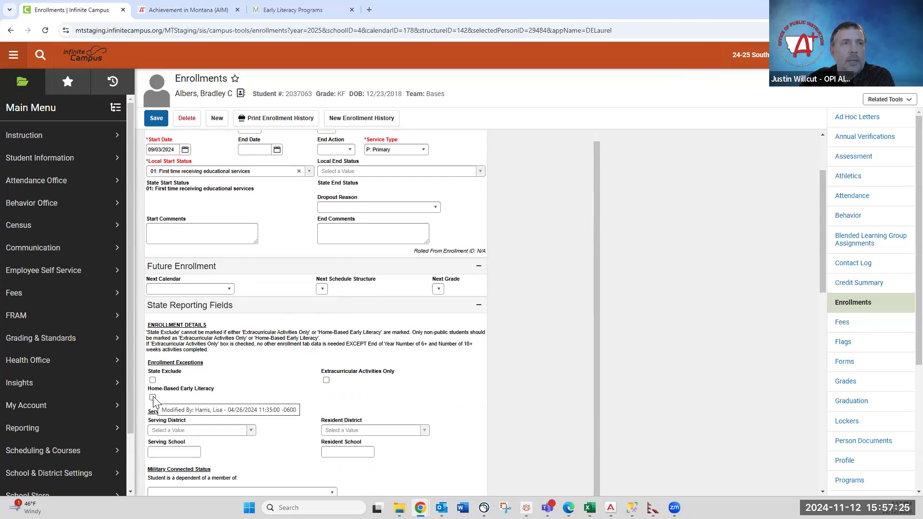
pyautogui.click(153, 398)
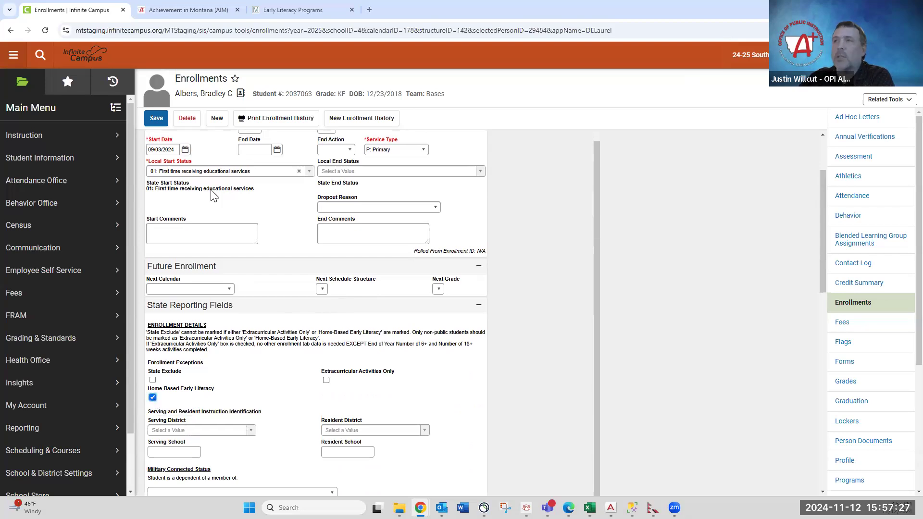
pyautogui.click(157, 119)
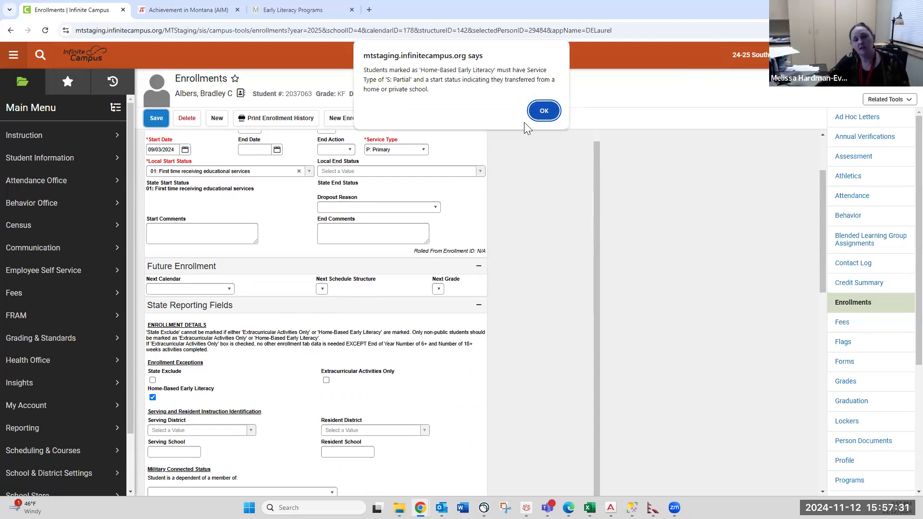
pyautogui.moveTo(365, 71); pyautogui.dragTo(488, 80)
pyautogui.click(462, 69)
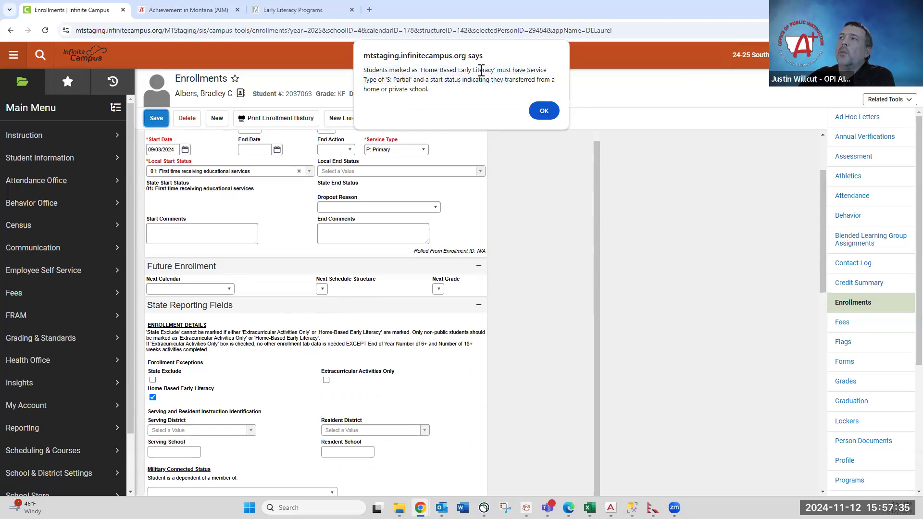
pyautogui.moveTo(385, 80); pyautogui.dragTo(416, 83)
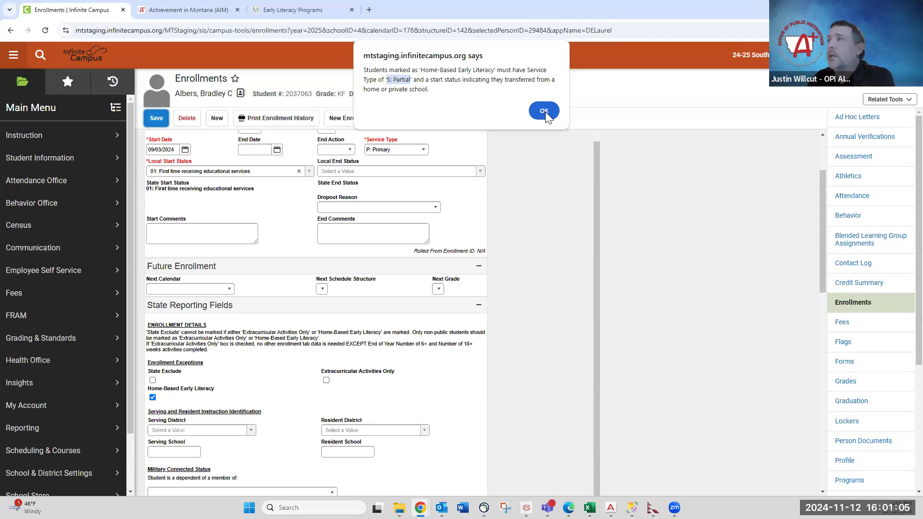
pyautogui.click(545, 111)
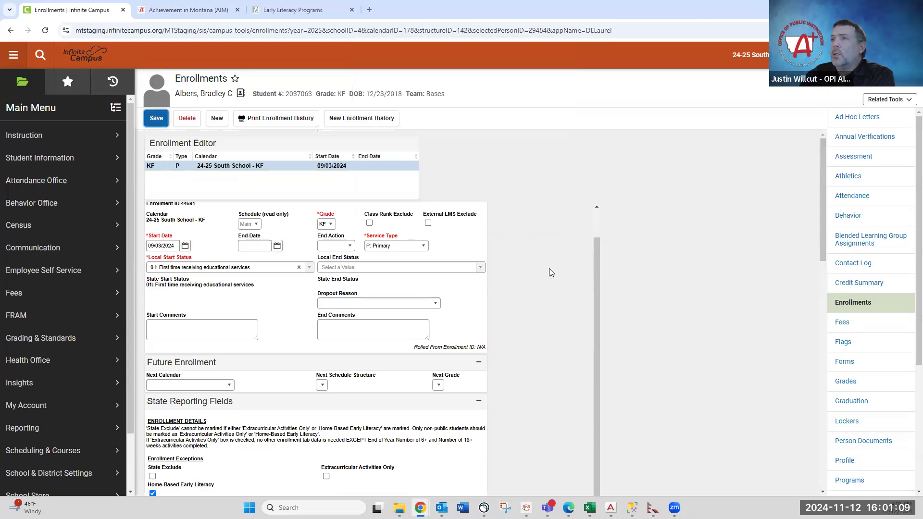
# Clear the Home-Based Early Literacy exception and save the enrollment
pyautogui.scroll(-4, 553, 324)
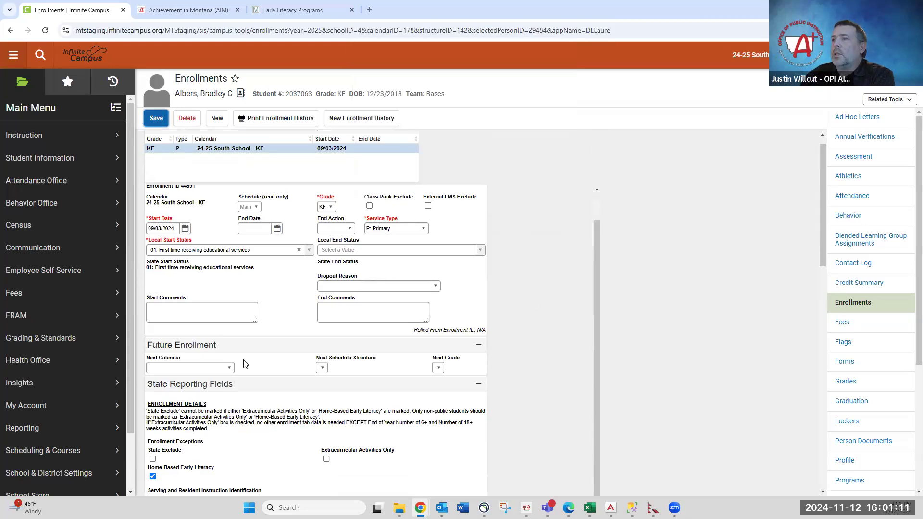
pyautogui.click(153, 301)
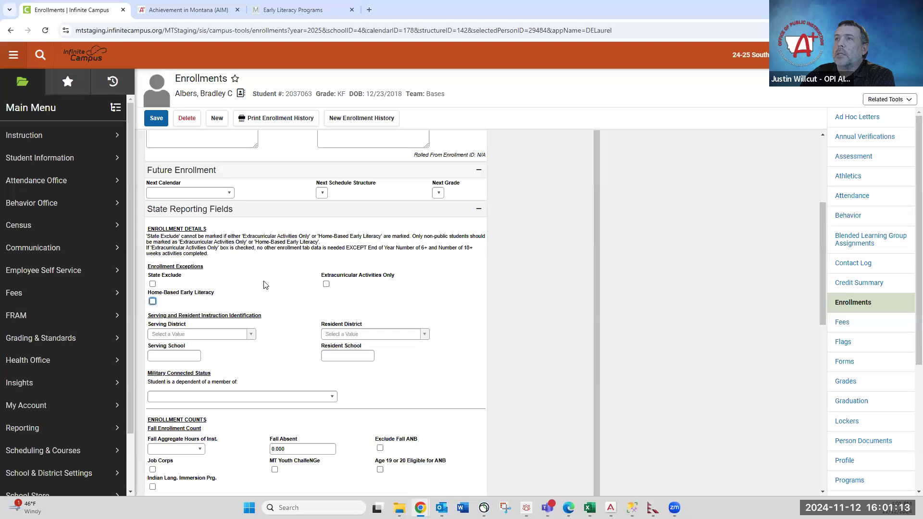
pyautogui.scroll(1, 211, 176)
pyautogui.scroll(4, 185, 146)
pyautogui.click(156, 118)
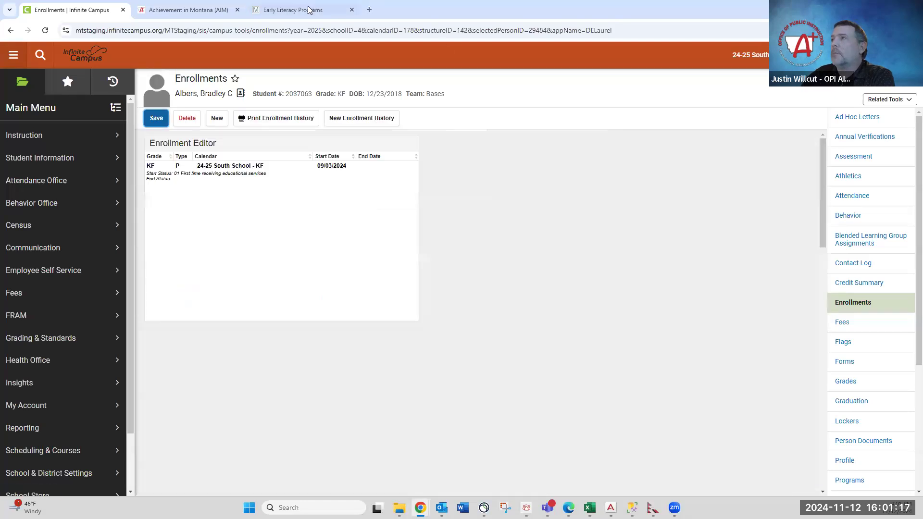
# Examine the Infinite Campus requirements for Home-Based Early Literacy in the guide, highlighting the required start status
pyautogui.click(287, 5)
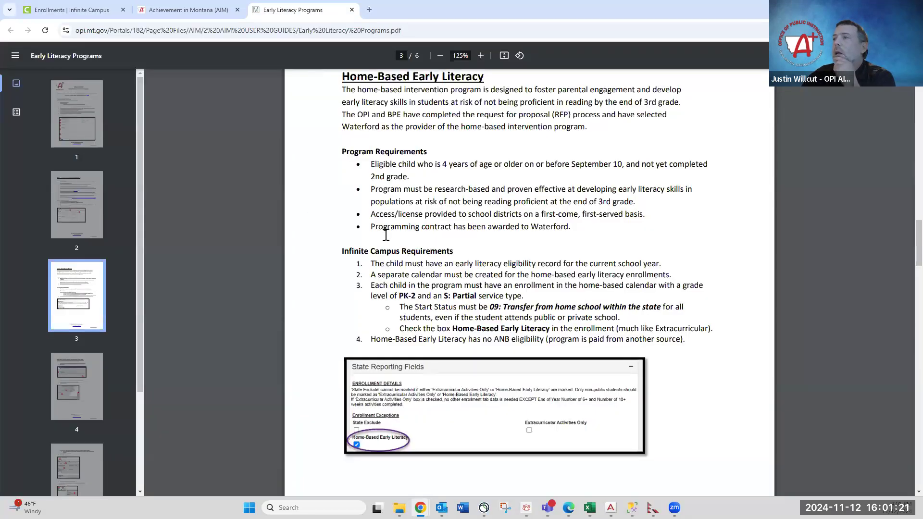
pyautogui.scroll(-2, 385, 234)
pyautogui.scroll(1, 387, 257)
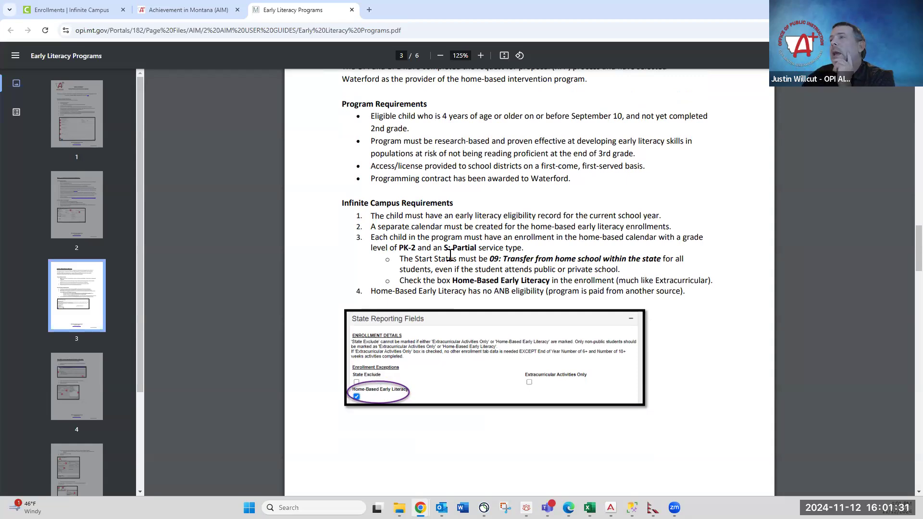
pyautogui.moveTo(402, 259); pyautogui.dragTo(658, 259)
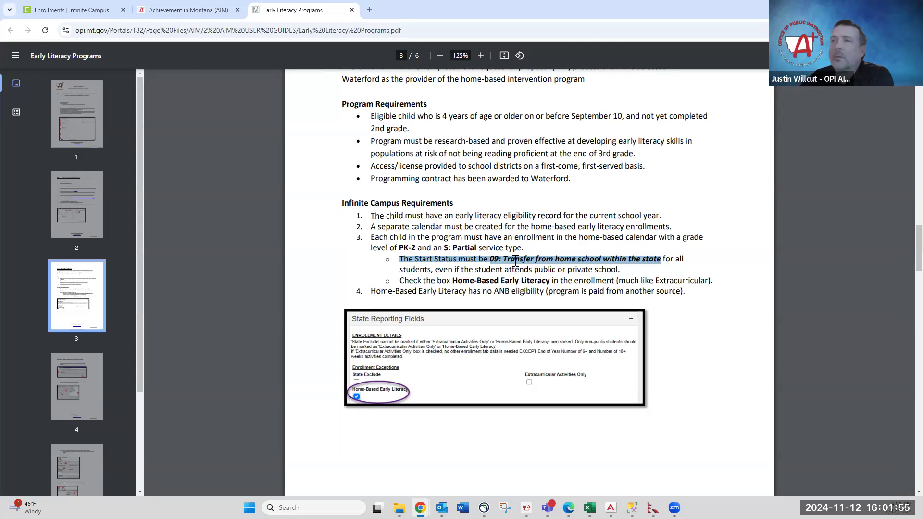
pyautogui.click(449, 430)
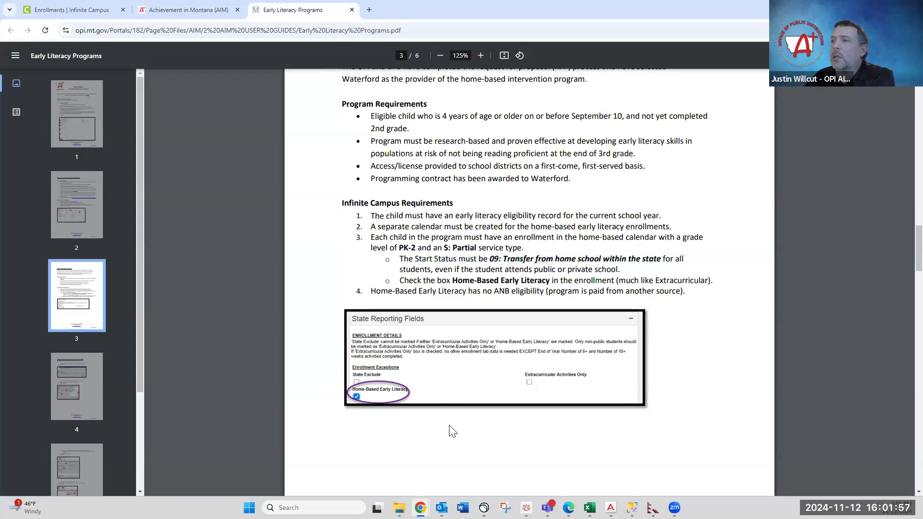
# Examine the guide's section on creating a Home-Based Early Literacy calendar
pyautogui.scroll(-1, 451, 430)
pyautogui.scroll(-3, 450, 426)
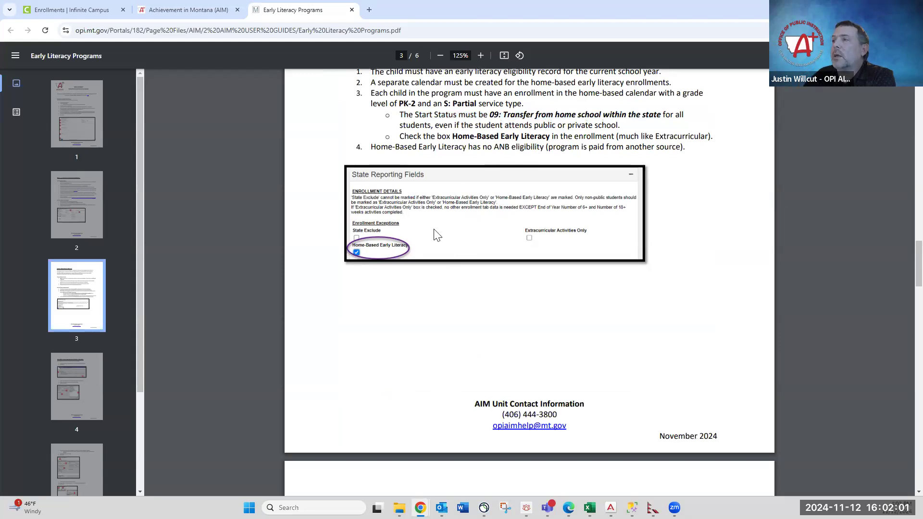
pyautogui.scroll(-4, 419, 280)
pyautogui.scroll(-5, 416, 275)
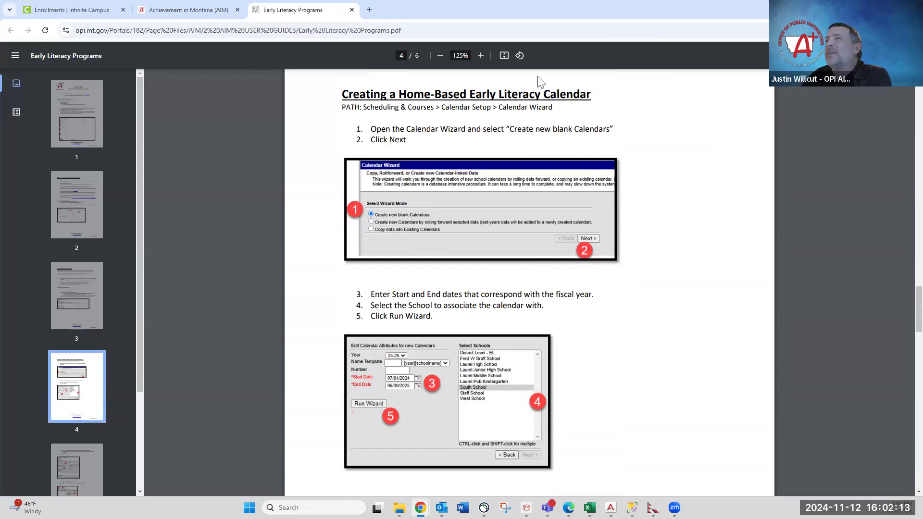
# Return to Infinite Campus and switch the context to West School with the 24-25 West School calendar
pyautogui.click(86, 11)
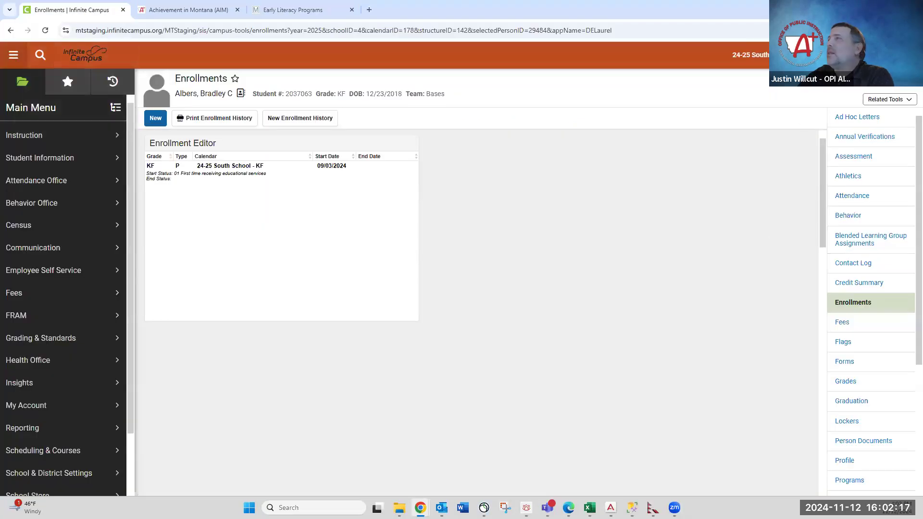
pyautogui.click(750, 55)
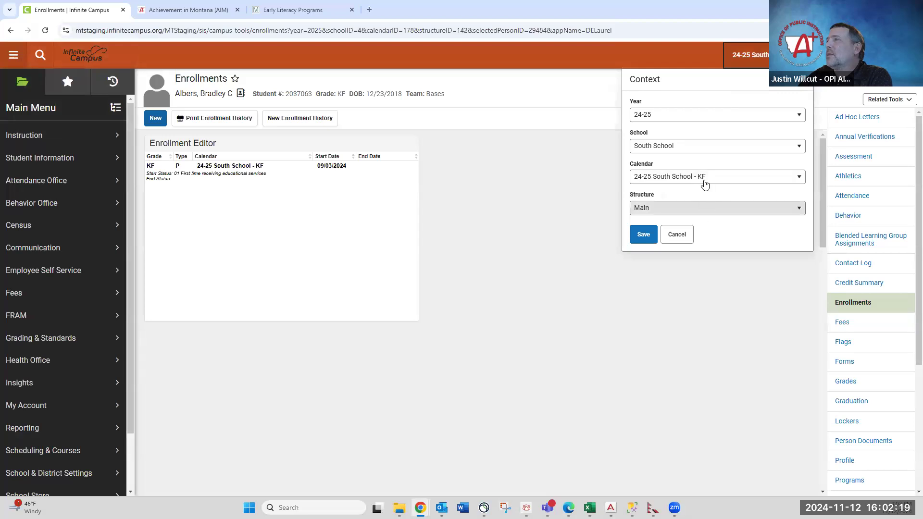
pyautogui.click(704, 182)
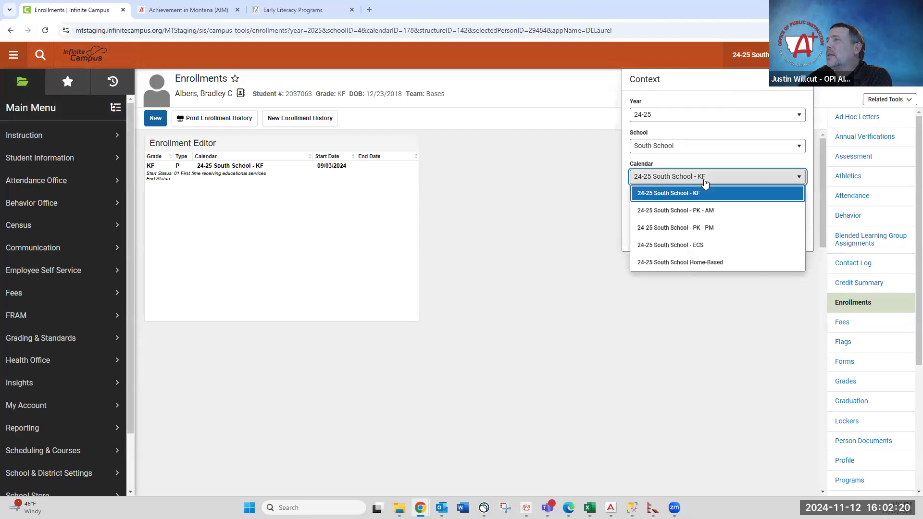
pyautogui.click(674, 153)
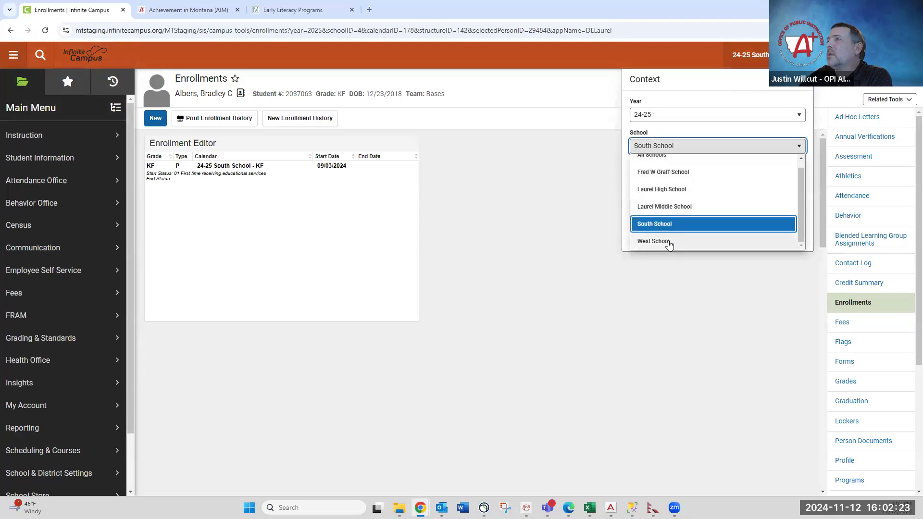
pyautogui.click(669, 242)
pyautogui.click(682, 179)
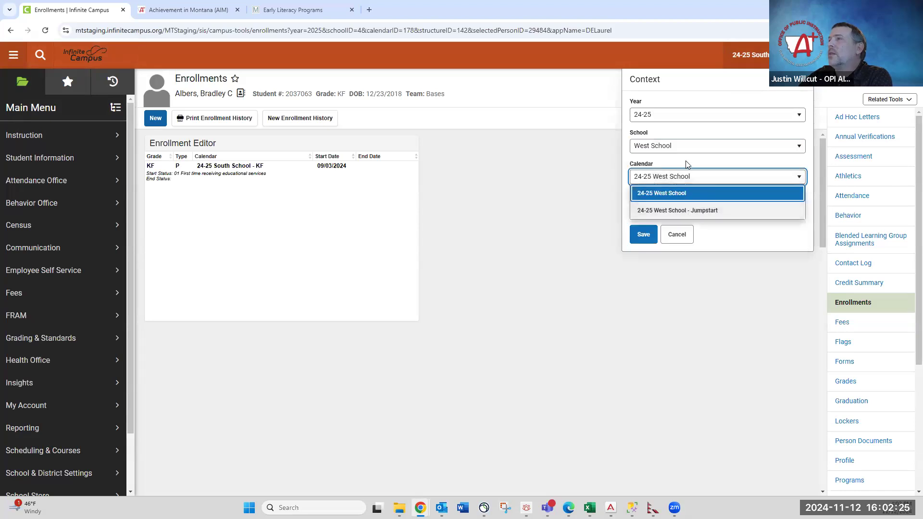
pyautogui.click(673, 193)
pyautogui.click(643, 234)
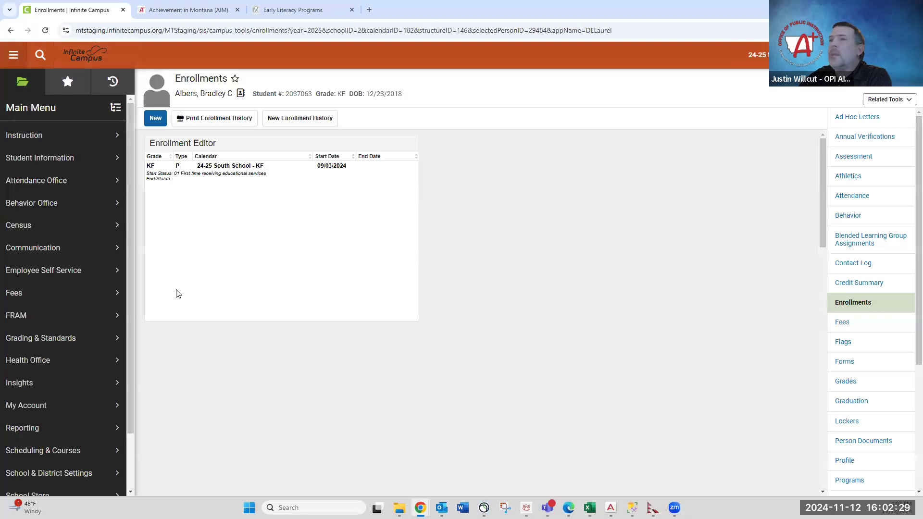
# Close the Early Literacy Programs guide and open the Calendar Wizard in Infinite Campus
pyautogui.click(298, 10)
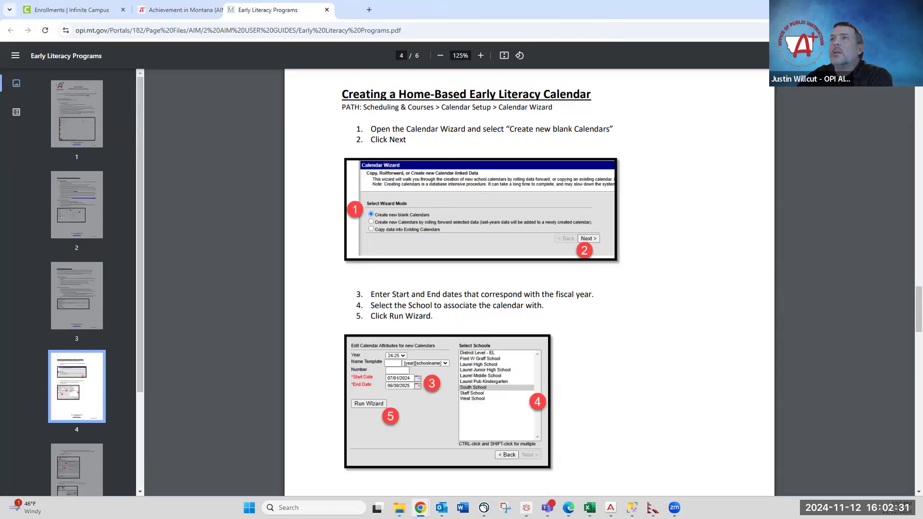
pyautogui.hotkey('ctrl', 'w')
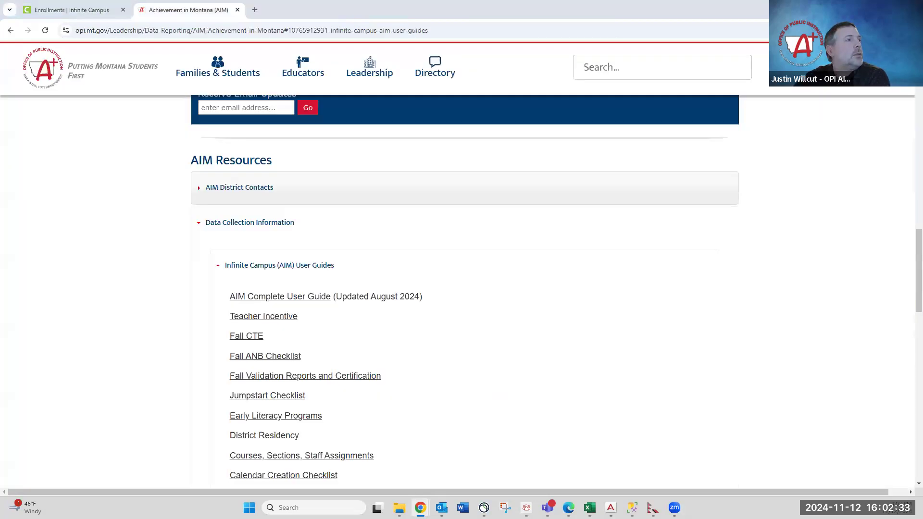
pyautogui.click(87, 9)
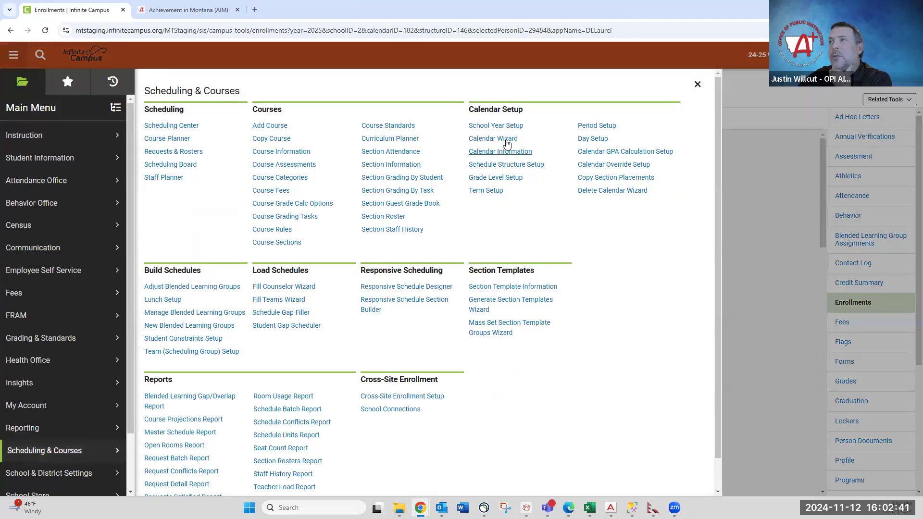
pyautogui.click(506, 143)
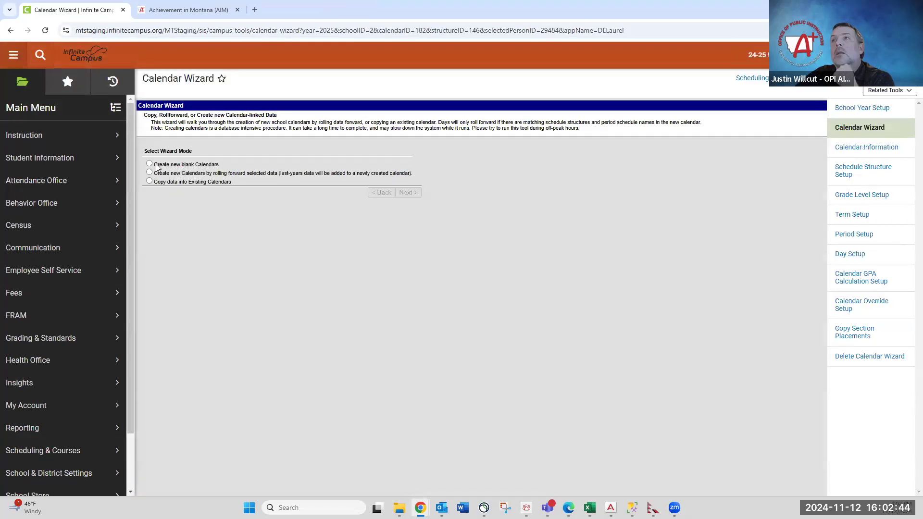
# Run the wizard to create a new blank 24-25 calendar for West School, starting 07/01/2024 and ending 06/30/2025
pyautogui.click(156, 166)
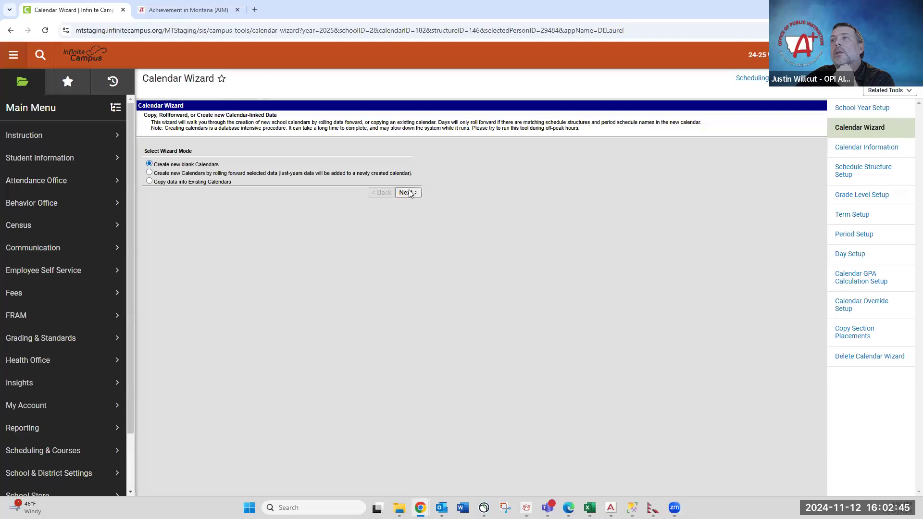
pyautogui.click(408, 193)
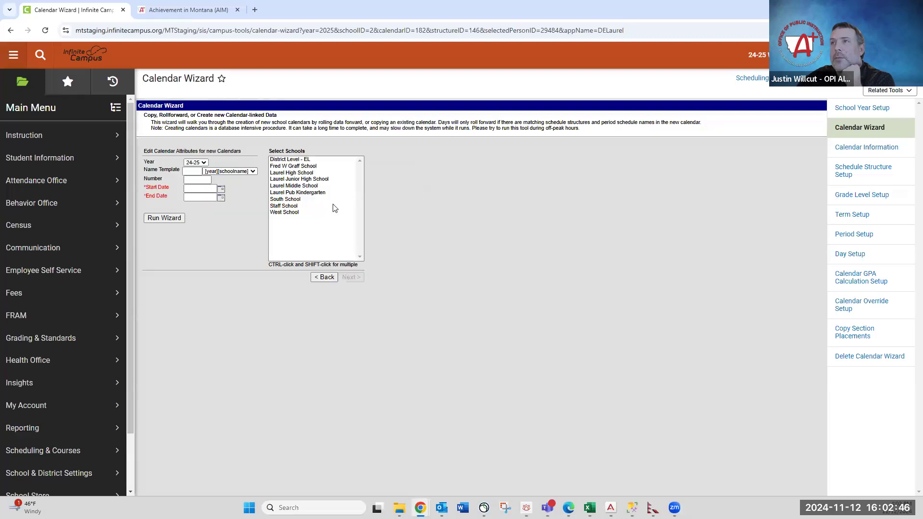
pyautogui.click(194, 189)
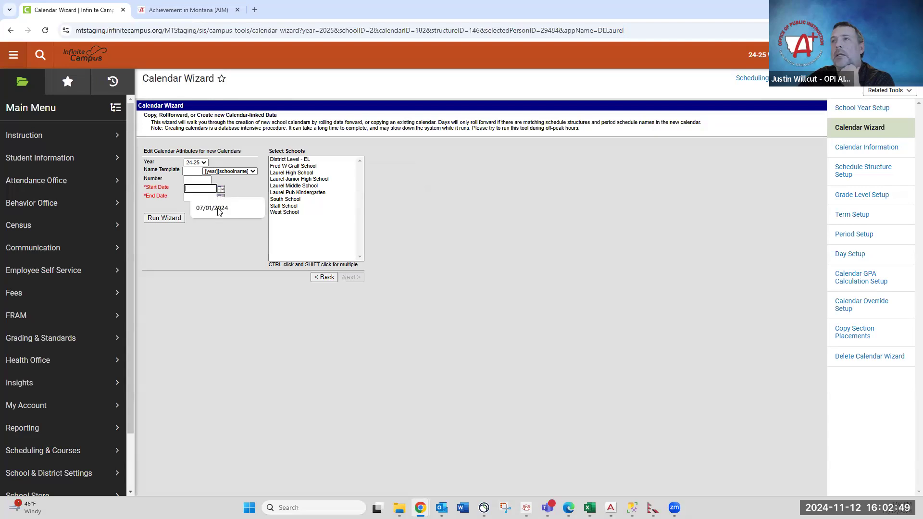
pyautogui.press('Down')
pyautogui.press('Return')
pyautogui.press('Tab')
pyautogui.press('Down')
pyautogui.press('Down')
pyautogui.press('Return')
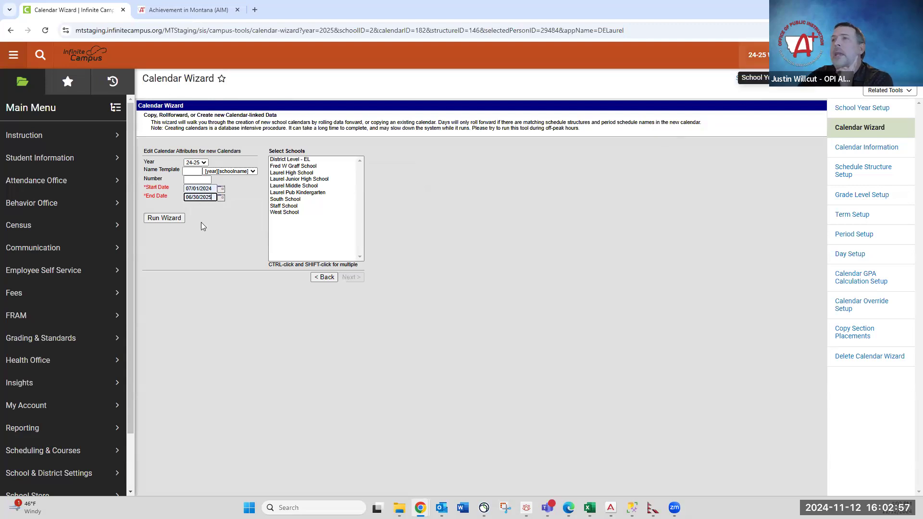
pyautogui.click(282, 213)
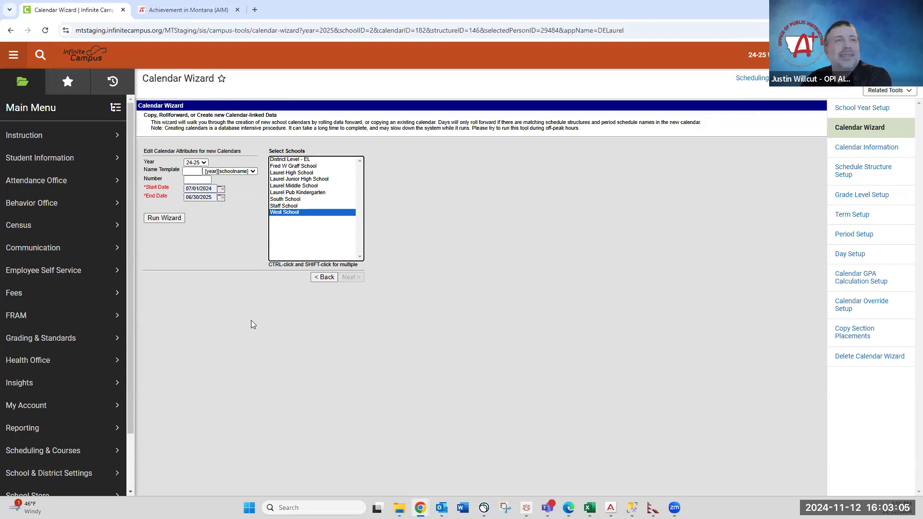
pyautogui.click(168, 219)
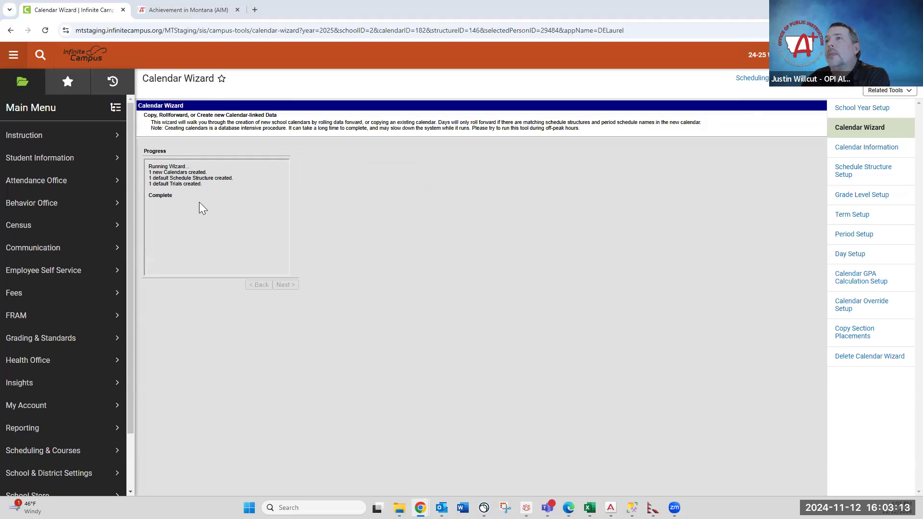
pyautogui.click(757, 54)
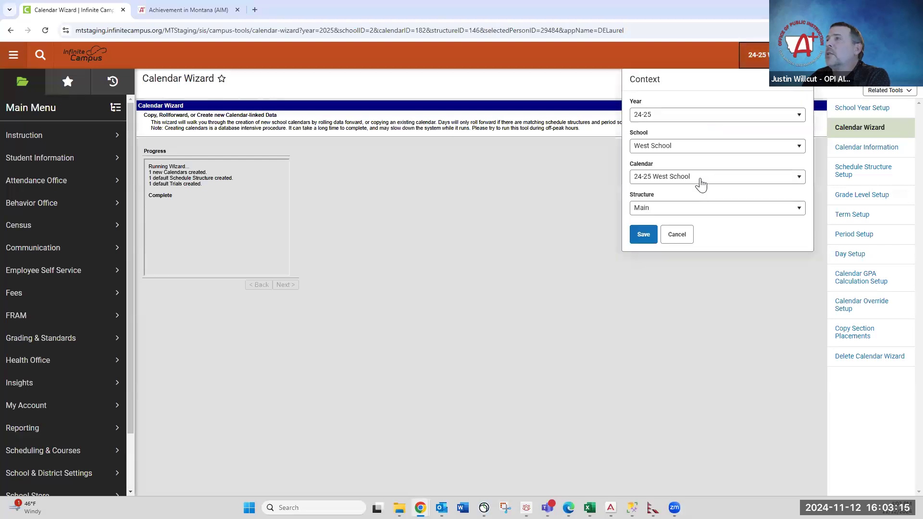
pyautogui.click(698, 178)
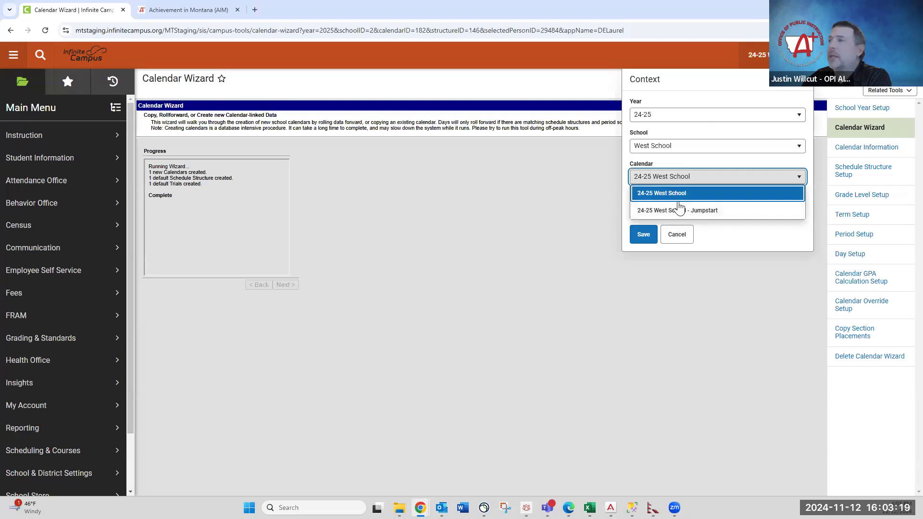
pyautogui.click(588, 198)
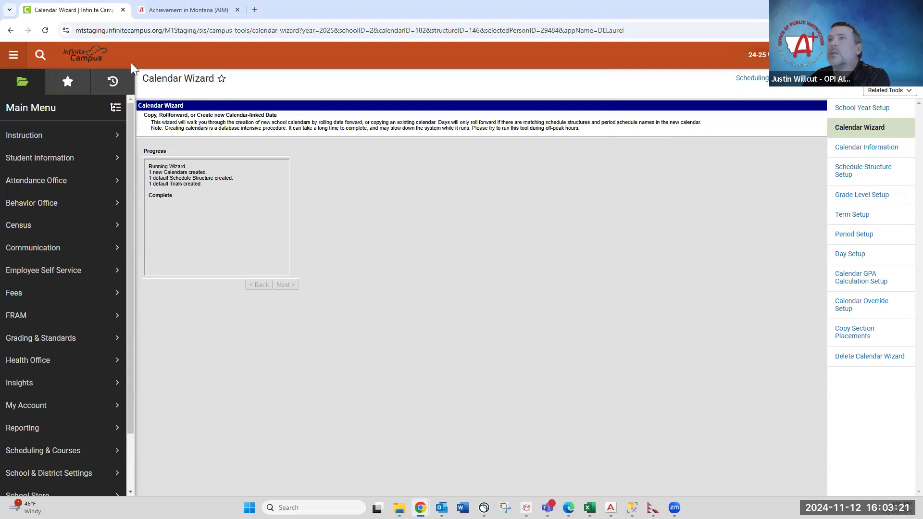
# Reload the page and switch the context to the 24-25 West School 1 calendar
pyautogui.click(45, 32)
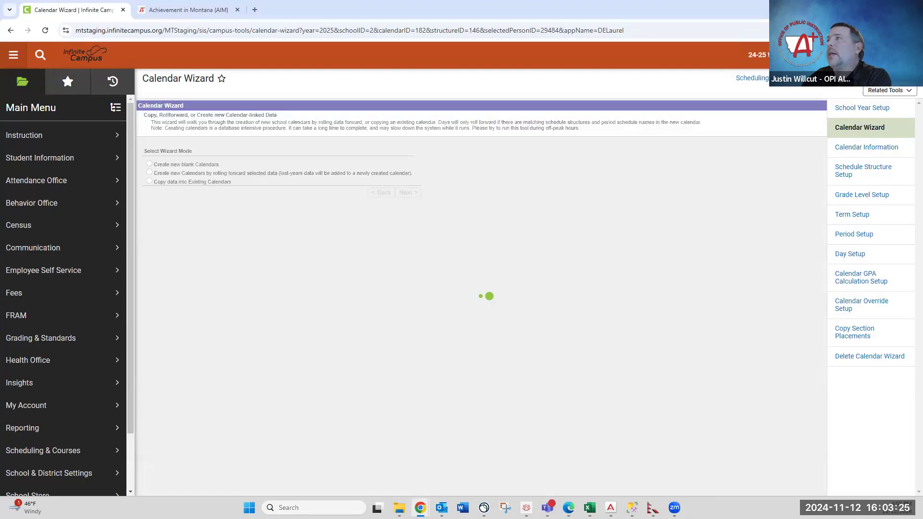
pyautogui.click(757, 54)
pyautogui.click(716, 185)
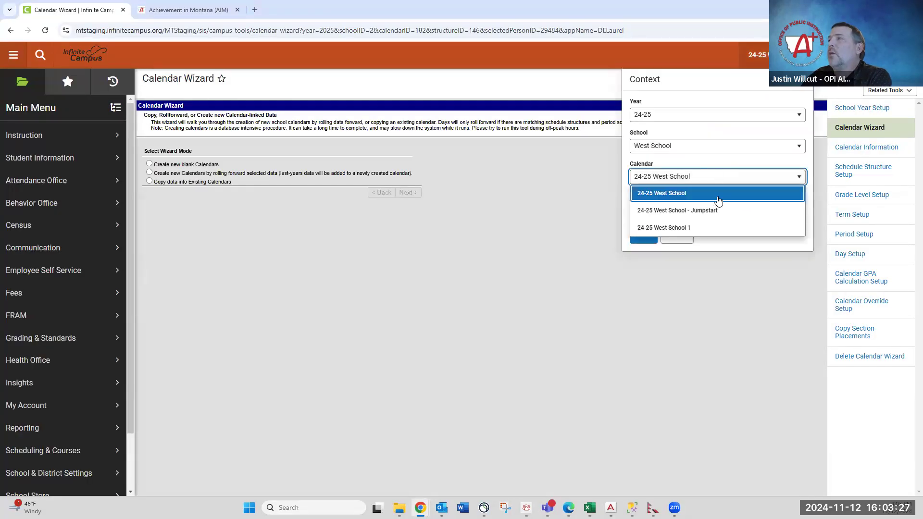
pyautogui.click(656, 229)
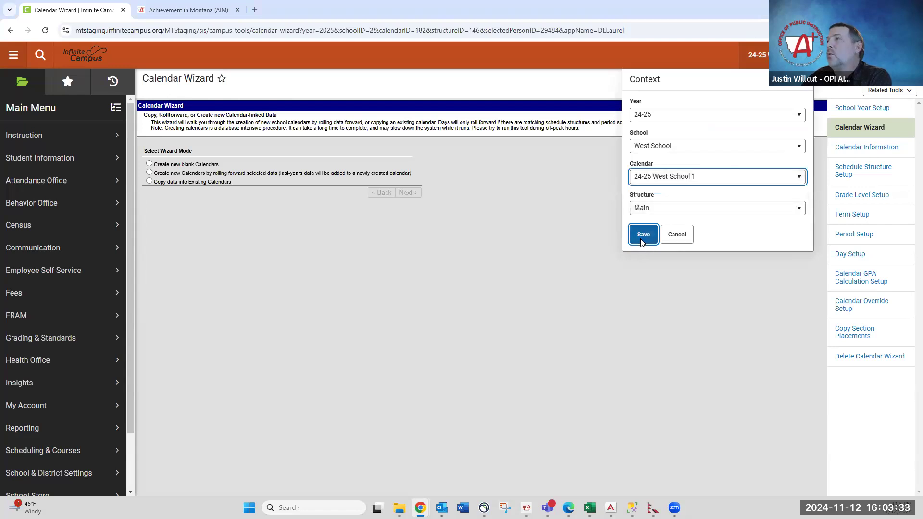
pyautogui.click(643, 235)
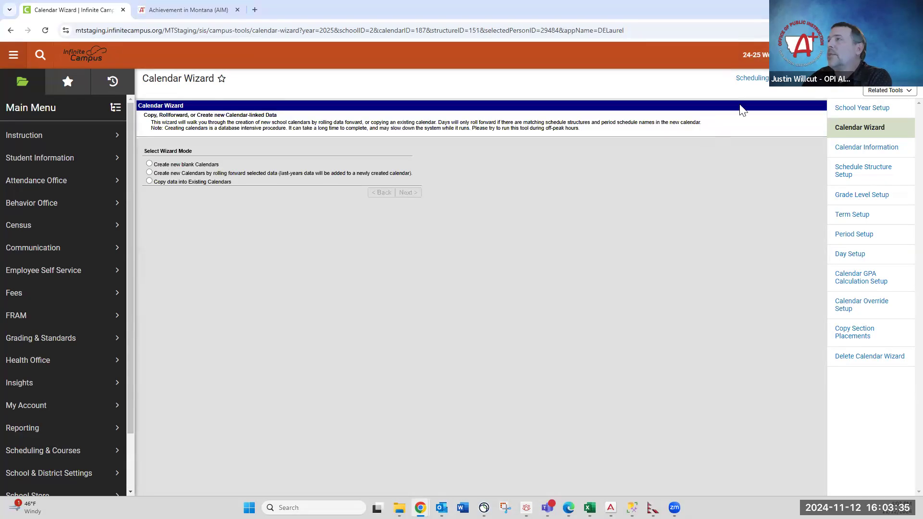
# In the calendar information, rename the calendar 24-25 West School Home-Based, set its type to O: Other, and save
pyautogui.click(866, 148)
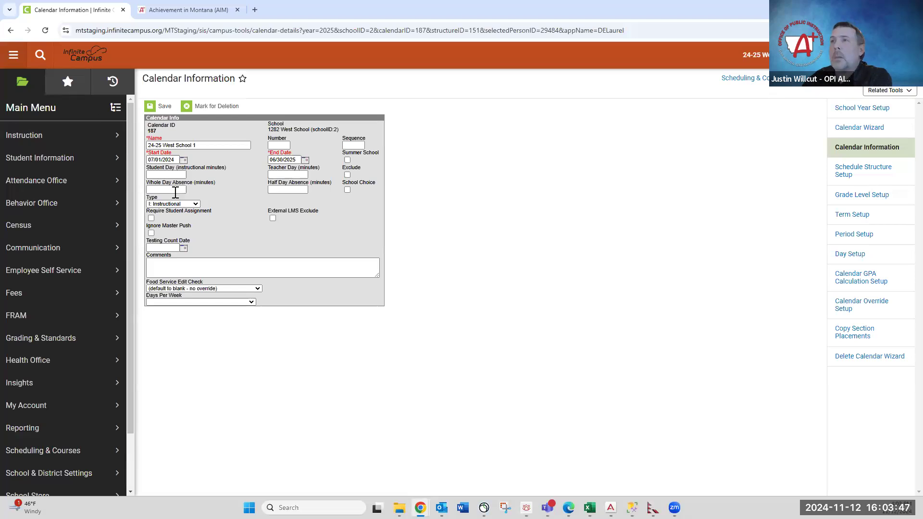
pyautogui.click(195, 145)
pyautogui.press('BackSpace')
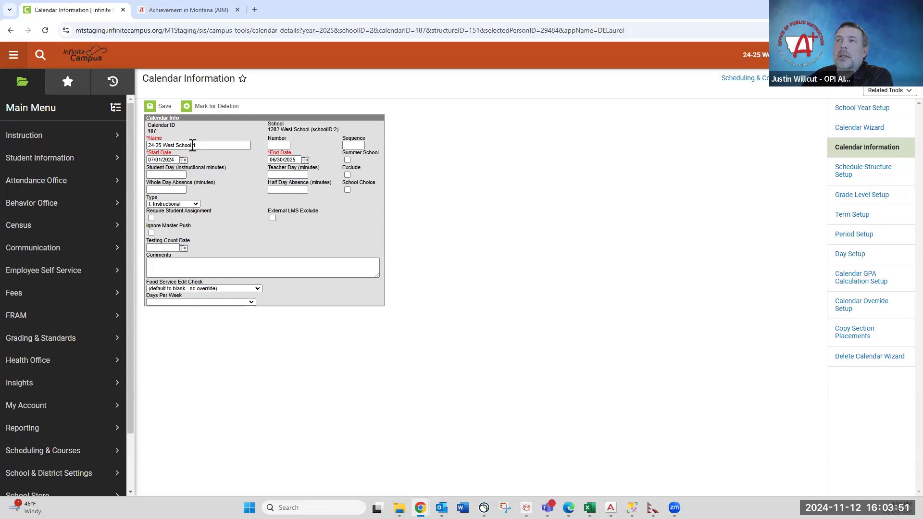
pyautogui.write('Home-Based')
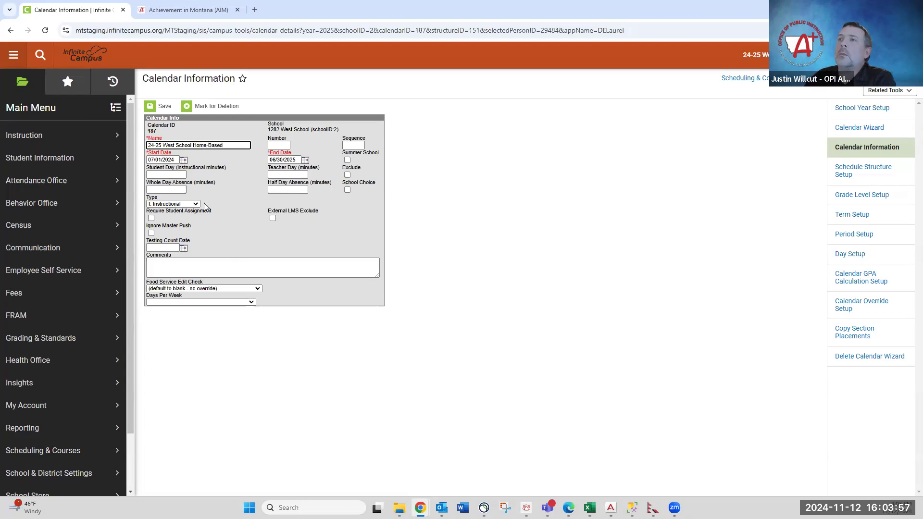
pyautogui.click(195, 206)
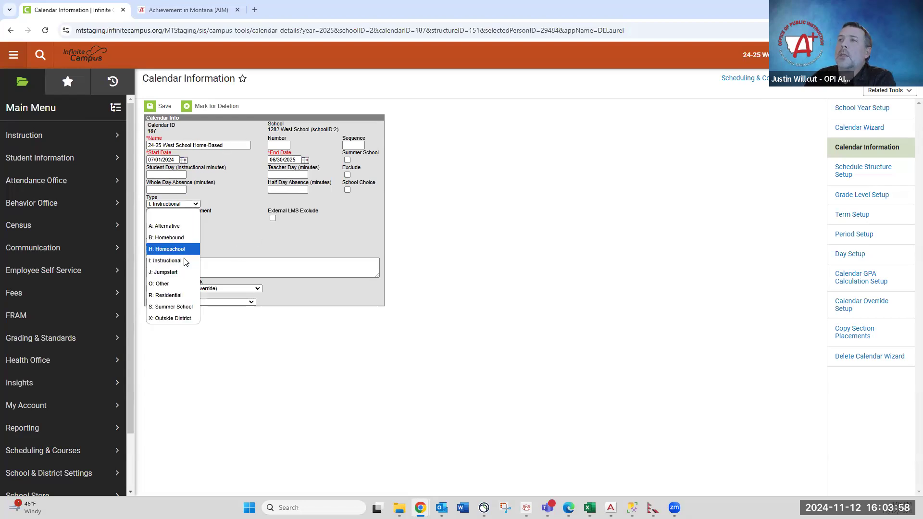
pyautogui.click(178, 285)
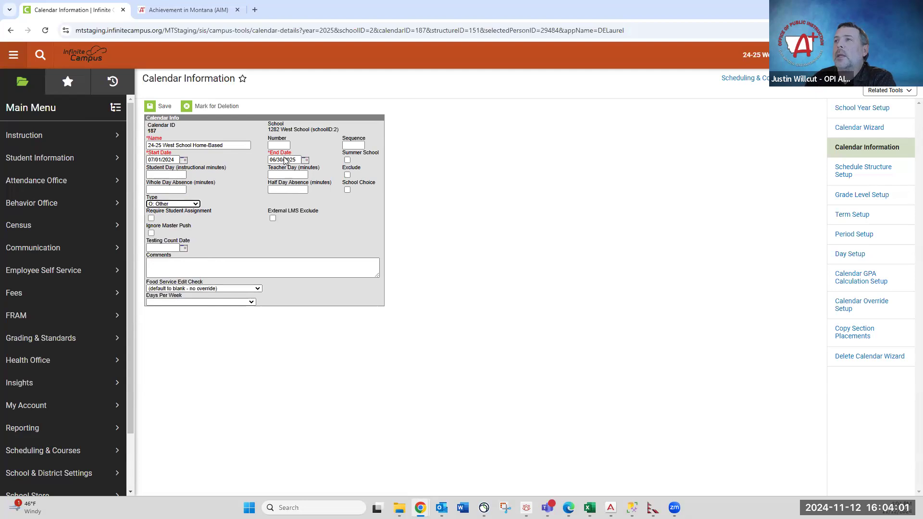
pyautogui.click(166, 106)
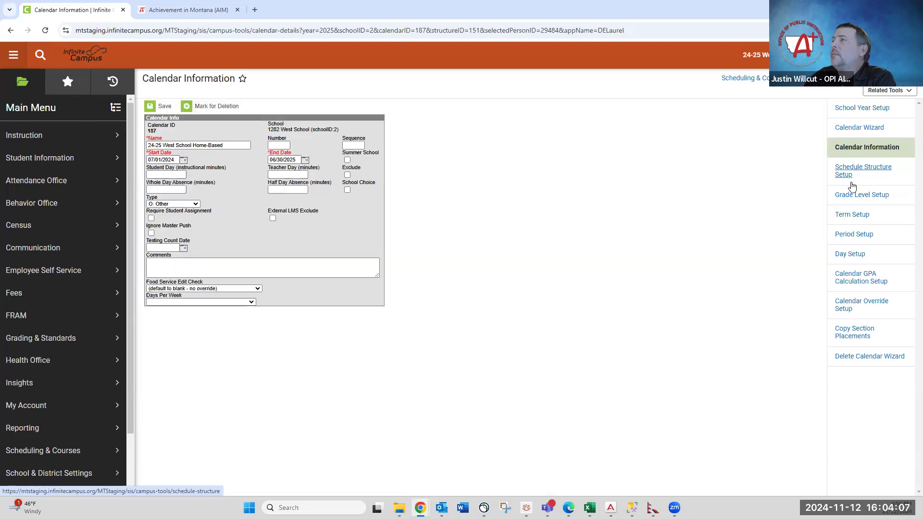
# In the grade level setup, add grade PK with sequence number 0 and state code PK: Pre-kindergarten, and save it
pyautogui.click(850, 197)
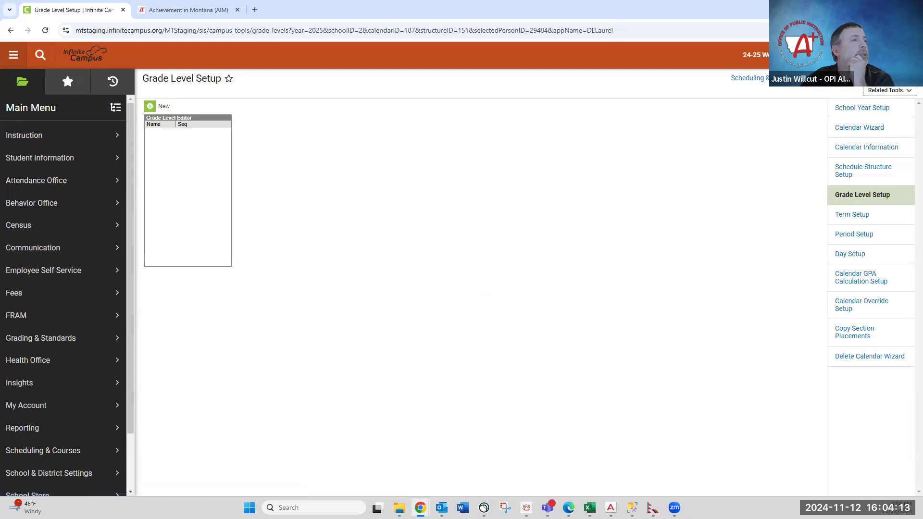
pyautogui.click(163, 108)
pyautogui.click(279, 131)
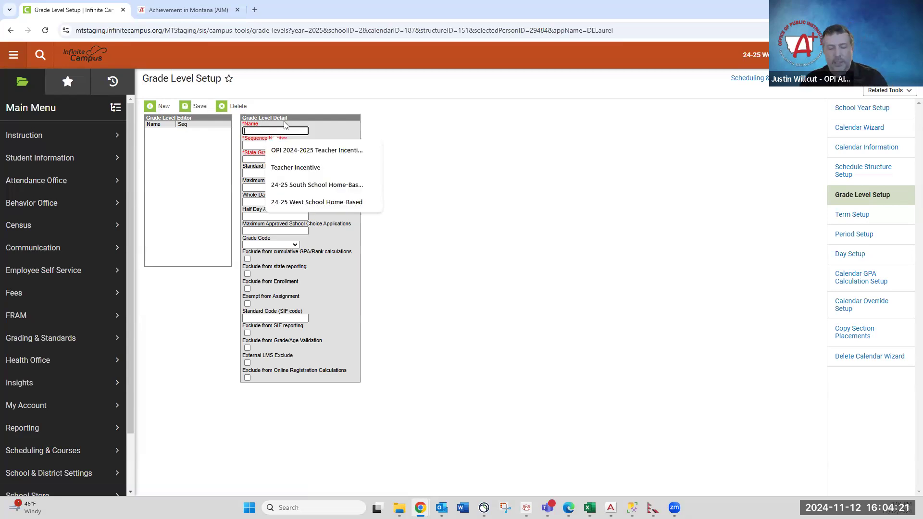
pyautogui.write('PK')
pyautogui.press('Tab')
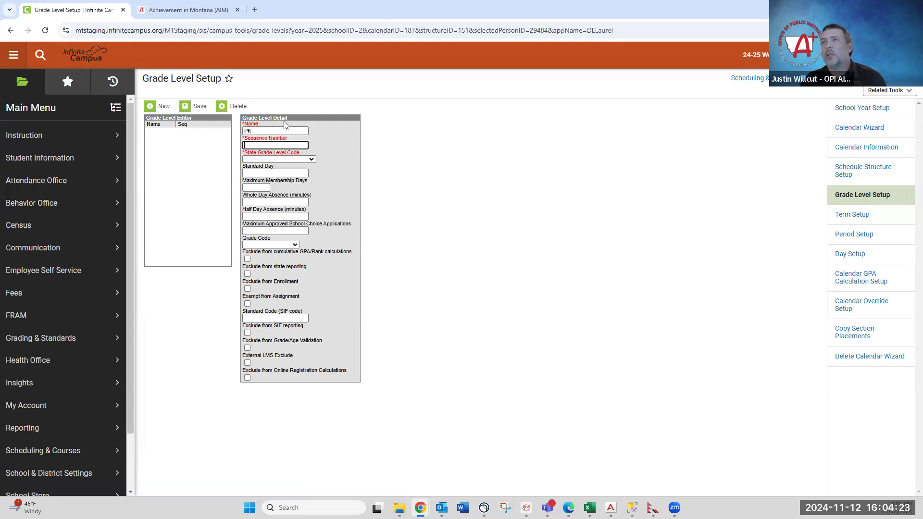
pyautogui.write('0')
pyautogui.press('Tab')
pyautogui.press('Down')
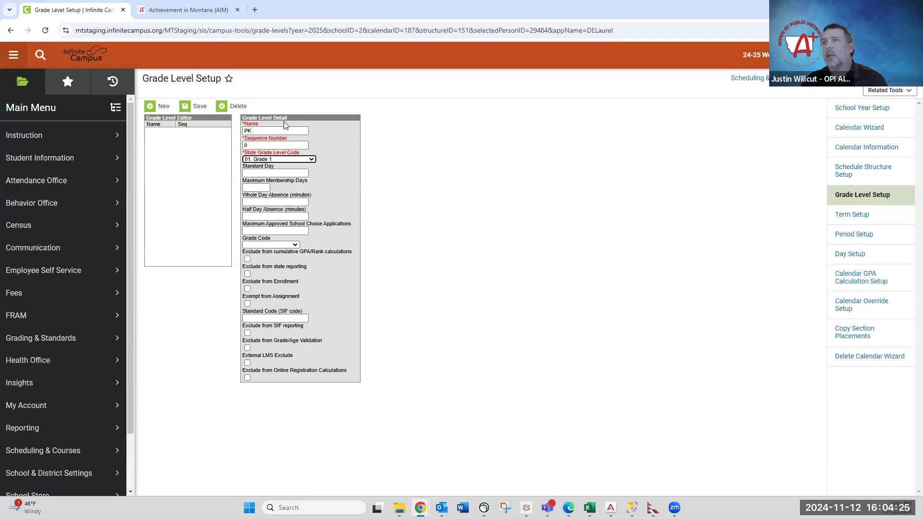
pyautogui.click(542, 90)
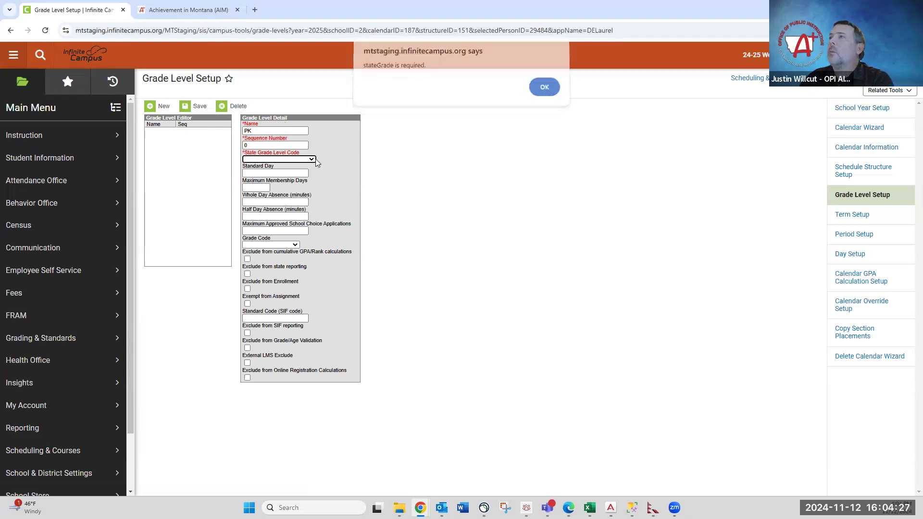
pyautogui.click(304, 160)
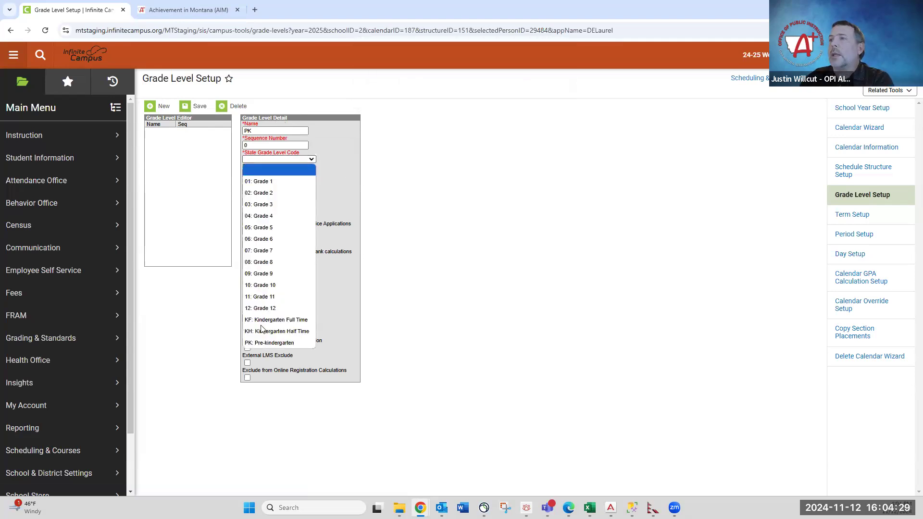
pyautogui.click(259, 343)
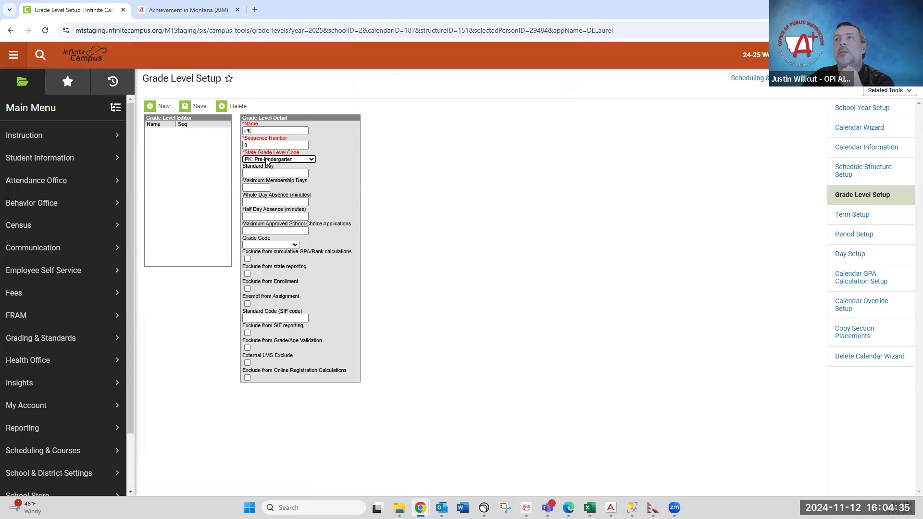
pyautogui.click(201, 108)
# Add grade level KF with sequence number 1 and state code KF: Kindergarten Full Time, and save it
pyautogui.click(258, 131)
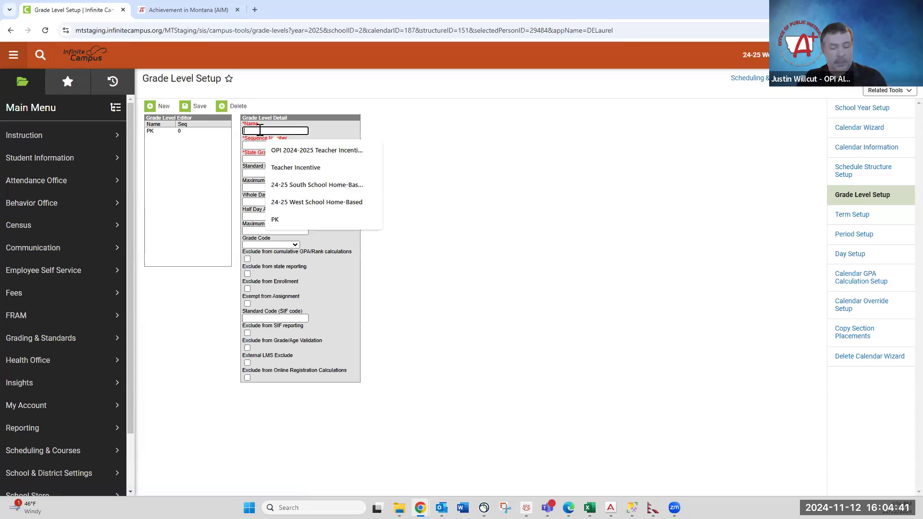
pyautogui.write('KF')
pyautogui.press('Tab')
pyautogui.write('1')
pyautogui.press('Tab')
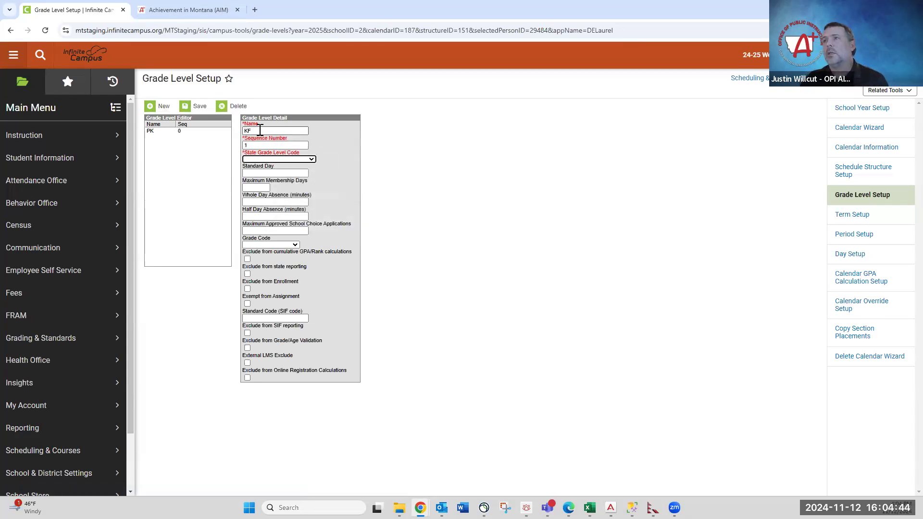
pyautogui.click(267, 160)
pyautogui.click(284, 320)
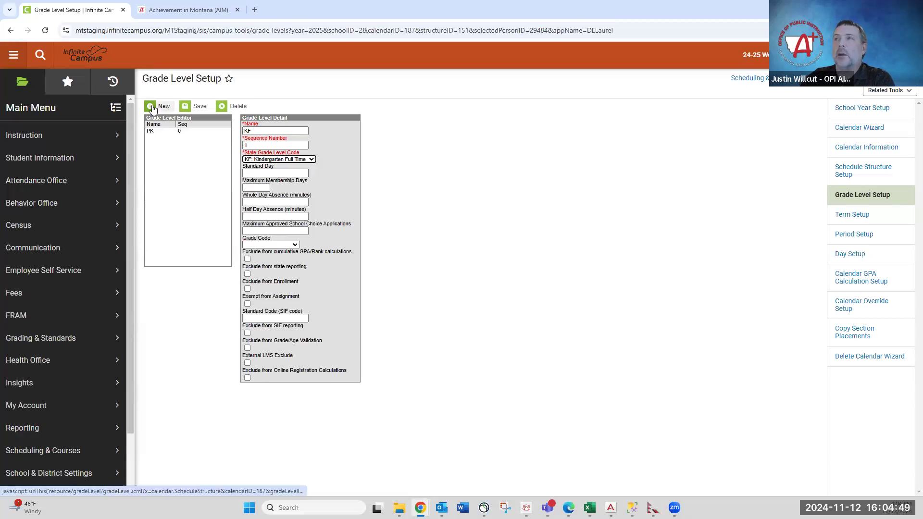
pyautogui.click(150, 131)
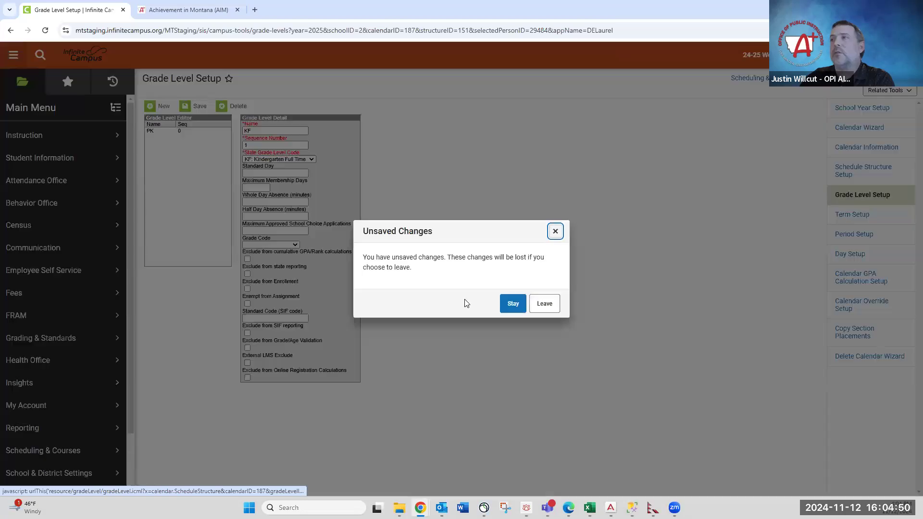
pyautogui.click(515, 305)
pyautogui.click(513, 303)
pyautogui.click(197, 106)
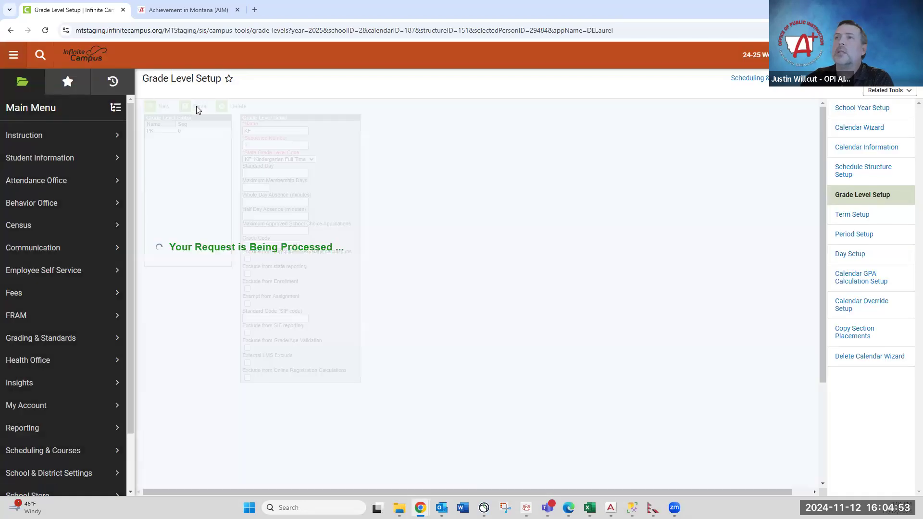
# Add grade level 01 with sequence number 2 and state code 01: Grade 1, and save it
pyautogui.click(160, 107)
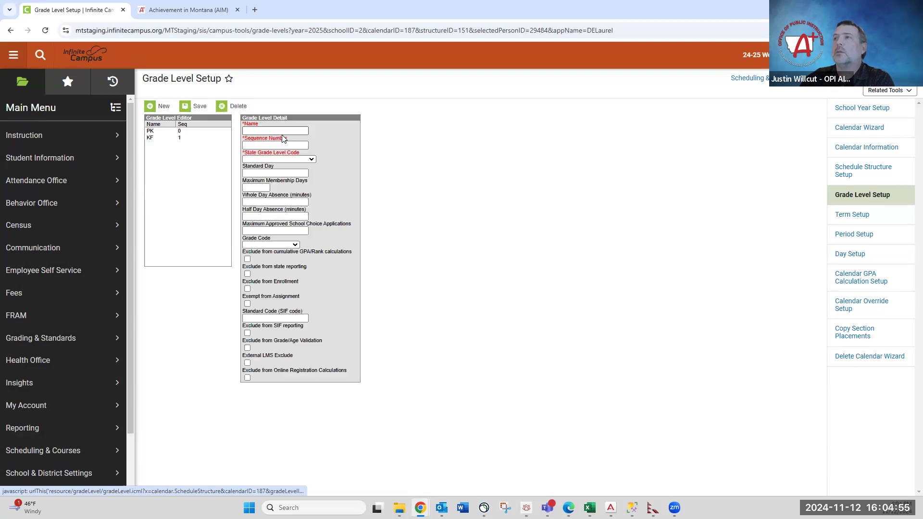
pyautogui.click(278, 131)
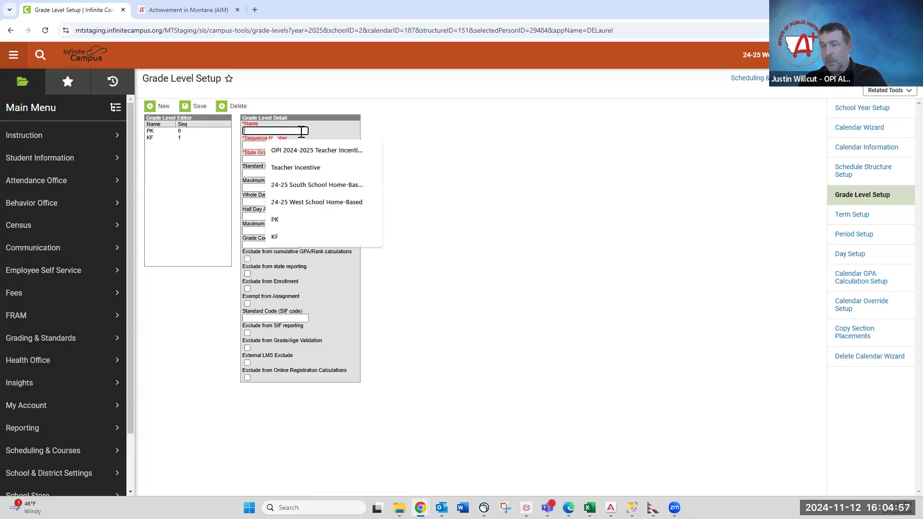
pyautogui.write('01')
pyautogui.press('Tab')
pyautogui.write('2')
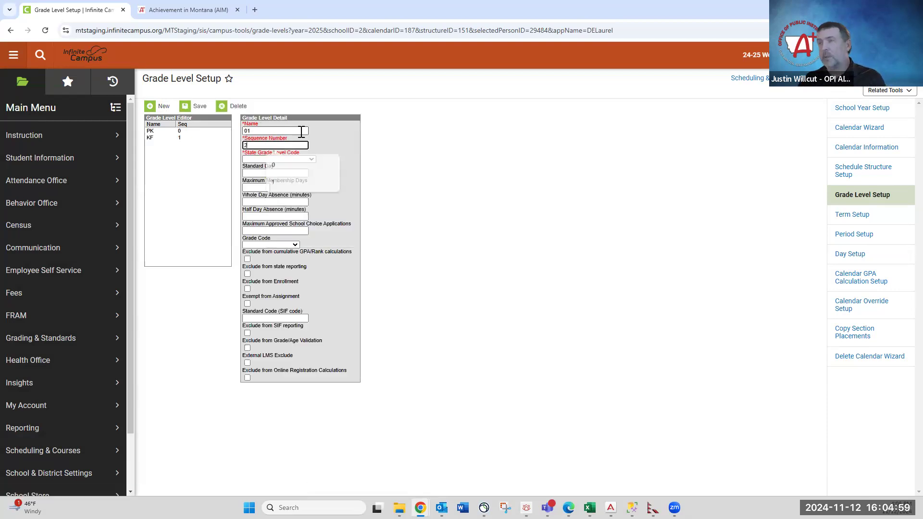
pyautogui.click(305, 160)
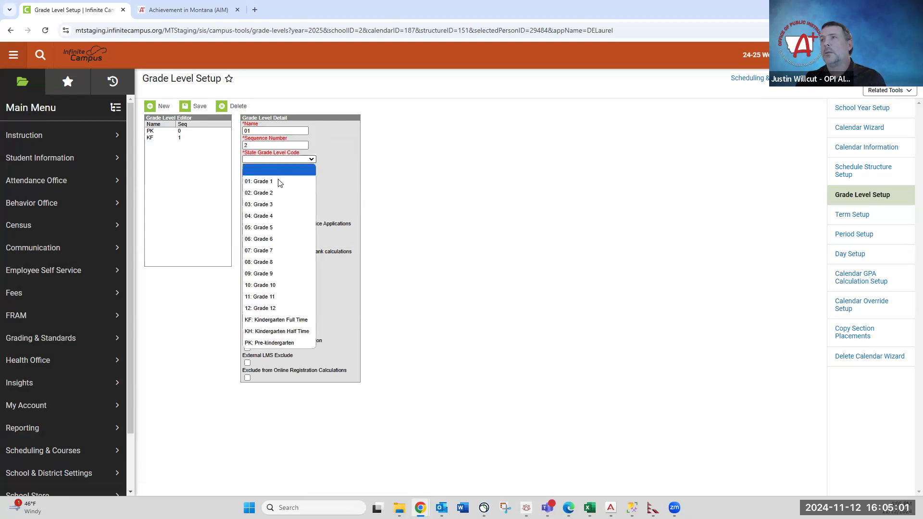
pyautogui.click(279, 182)
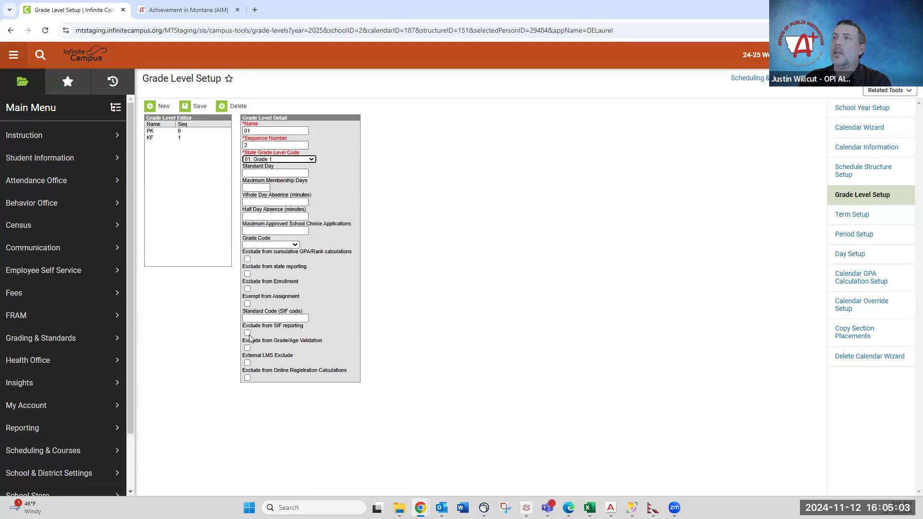
pyautogui.click(188, 106)
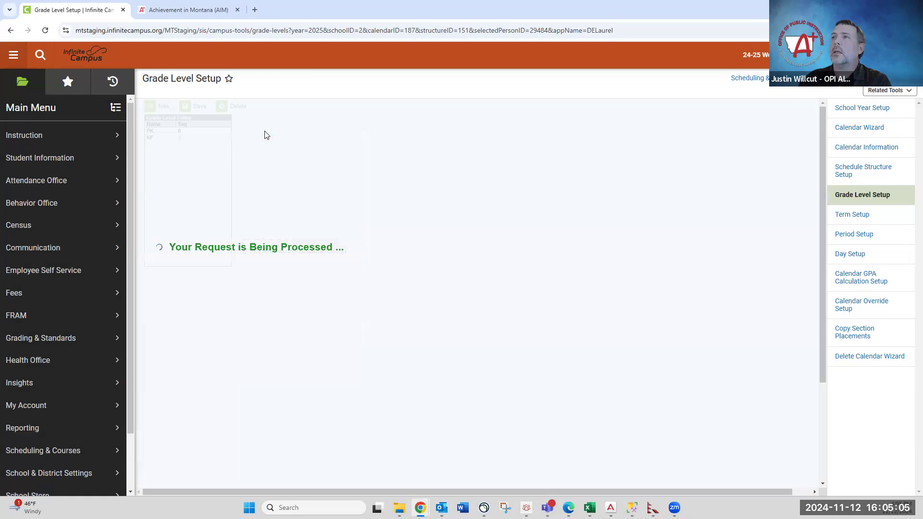
# Add grade level 02 with sequence number 3 and state code 02: Grade 2, and save it
pyautogui.click(150, 106)
pyautogui.click(286, 131)
pyautogui.write('02')
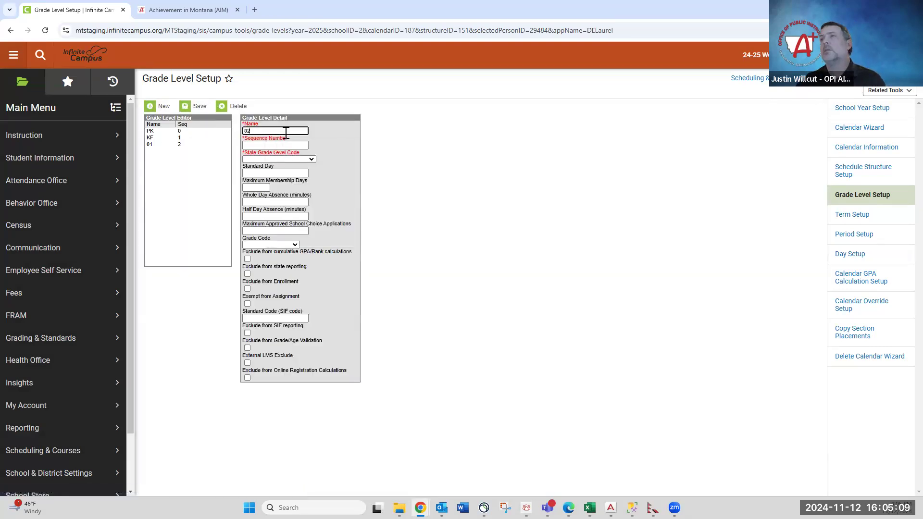
pyautogui.press('Tab')
pyautogui.write('3')
pyautogui.press('Tab')
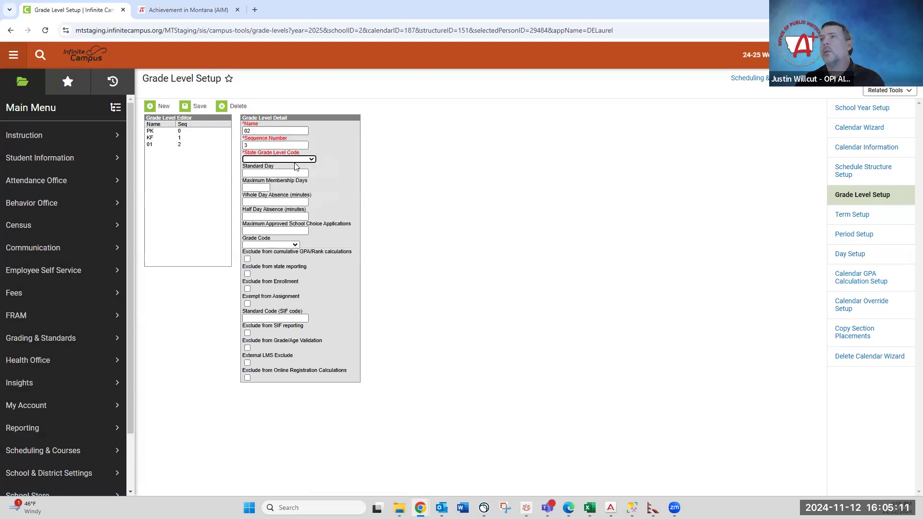
pyautogui.click(295, 158)
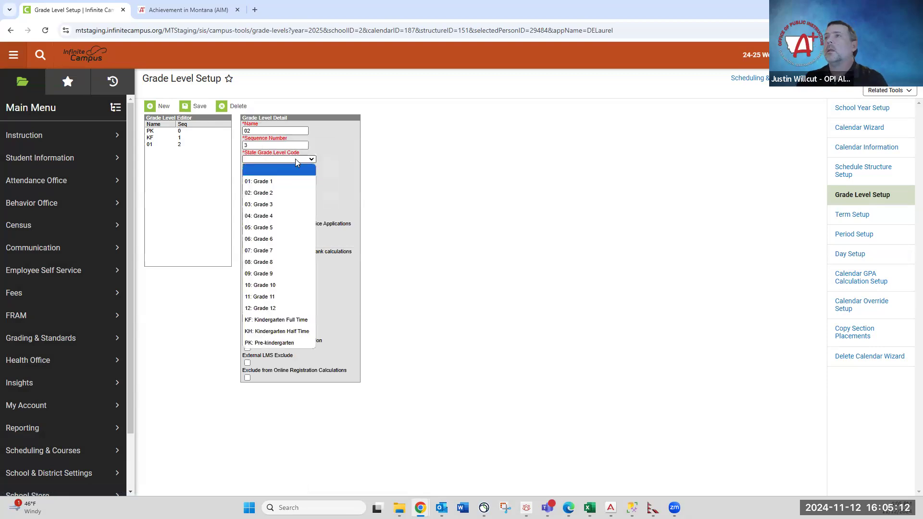
pyautogui.click(294, 194)
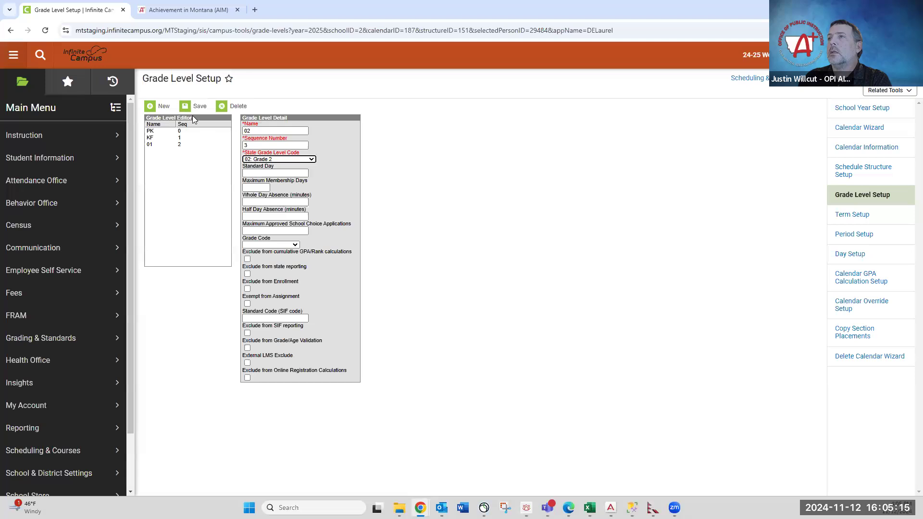
pyautogui.click(212, 114)
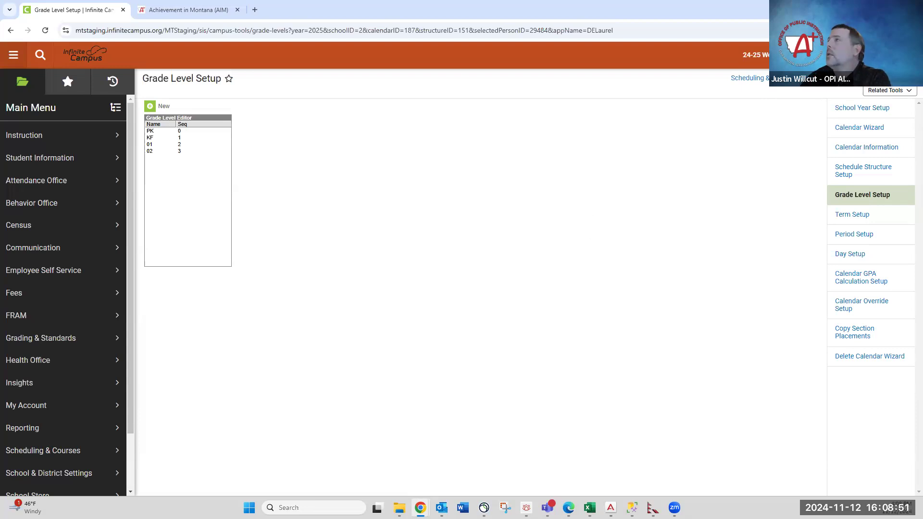
# Reload the page, check the calendar selected in the context, and run a blank student search in the 24-25 West School Home-Based calendar
pyautogui.click(791, 60)
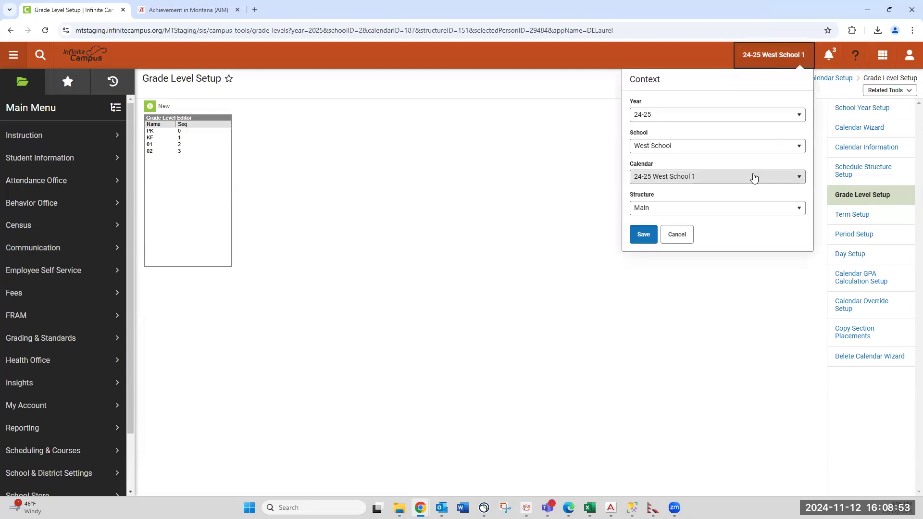
pyautogui.click(754, 176)
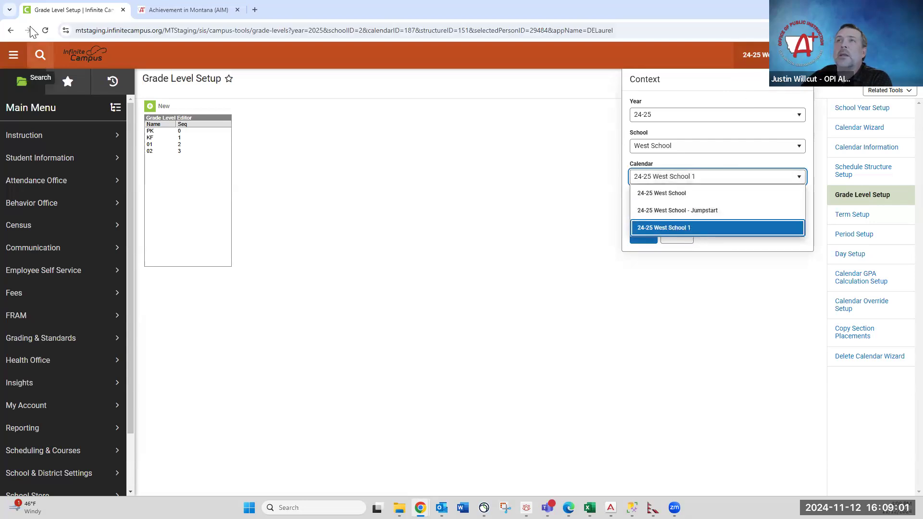
pyautogui.click(46, 30)
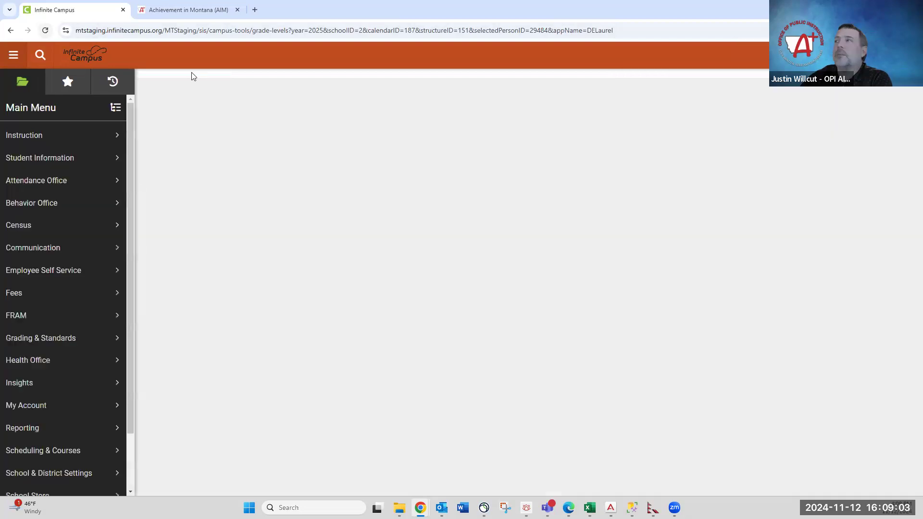
pyautogui.click(760, 62)
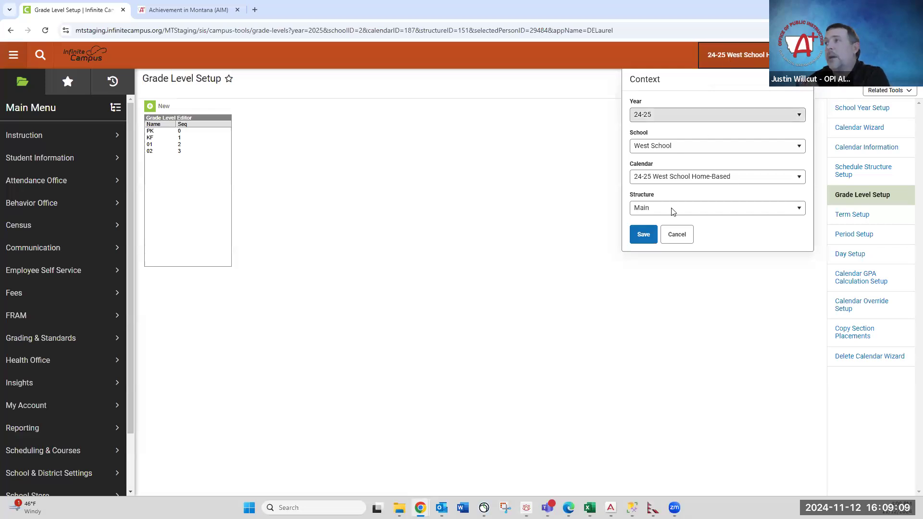
pyautogui.click(40, 55)
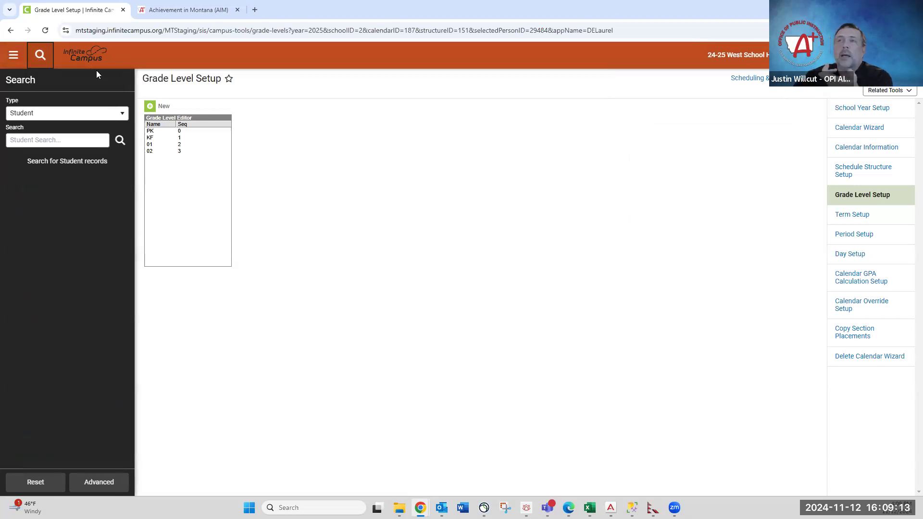
pyautogui.click(120, 141)
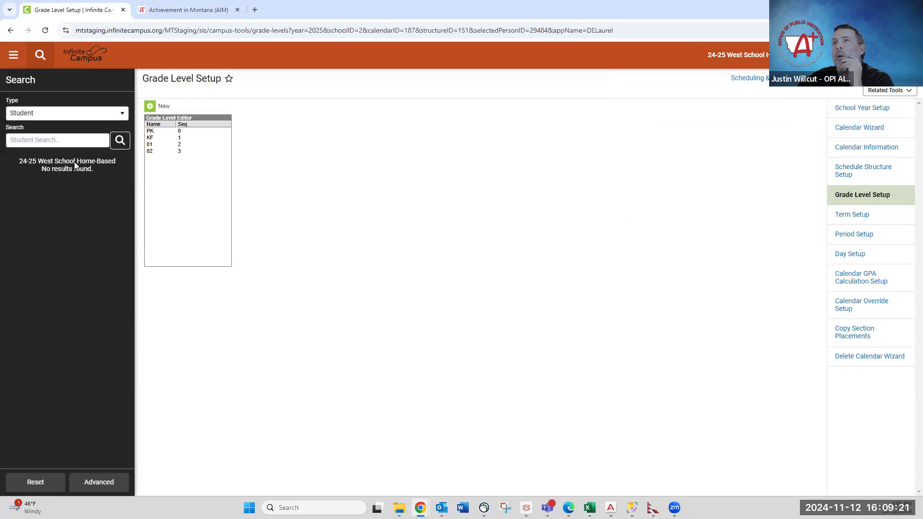
# Switch the context to West School's 24-25 West School calendar and save the selection
pyautogui.click(742, 55)
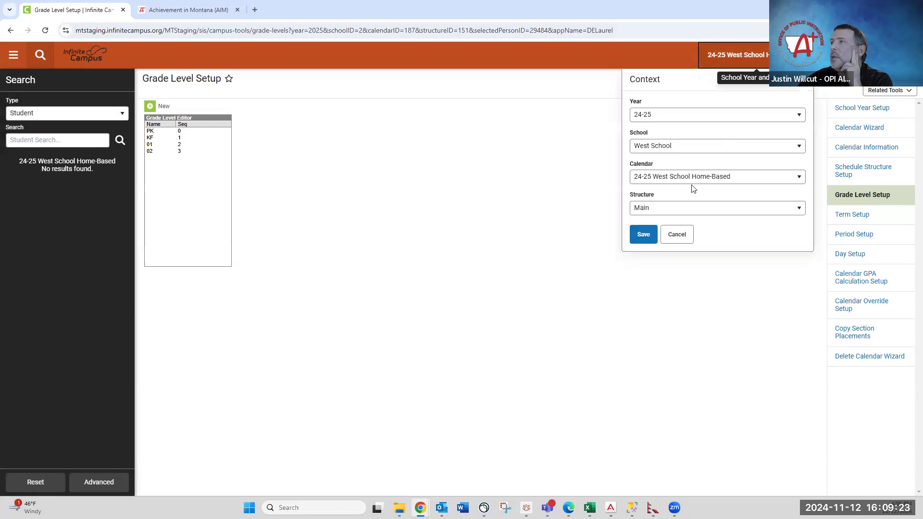
pyautogui.click(680, 145)
pyautogui.click(673, 241)
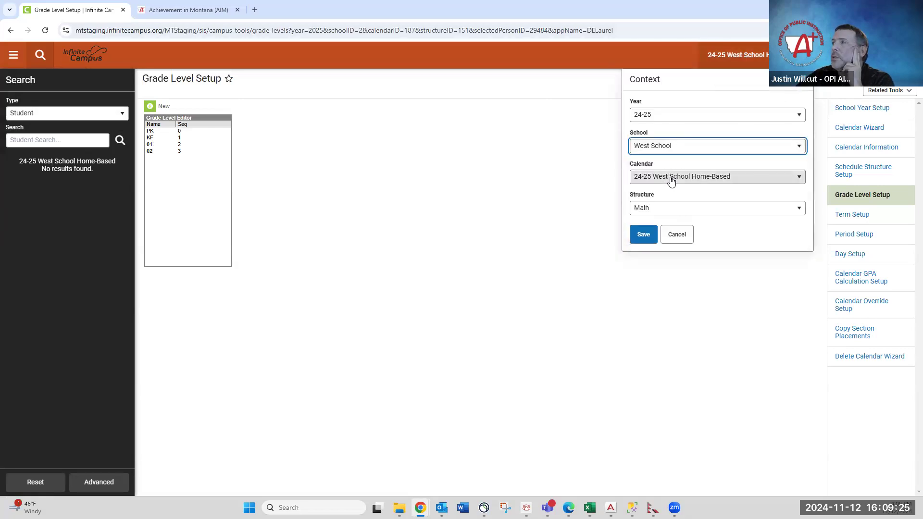
pyautogui.click(670, 178)
pyautogui.click(679, 193)
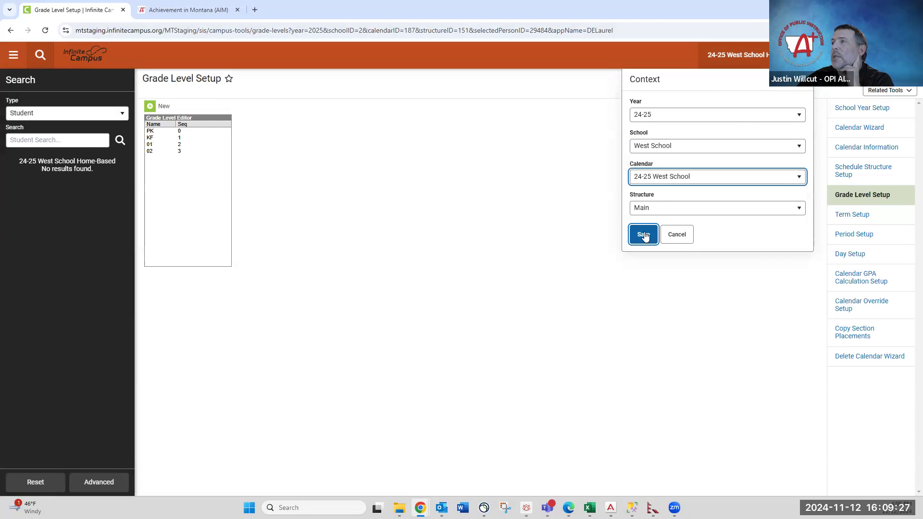
pyautogui.click(644, 234)
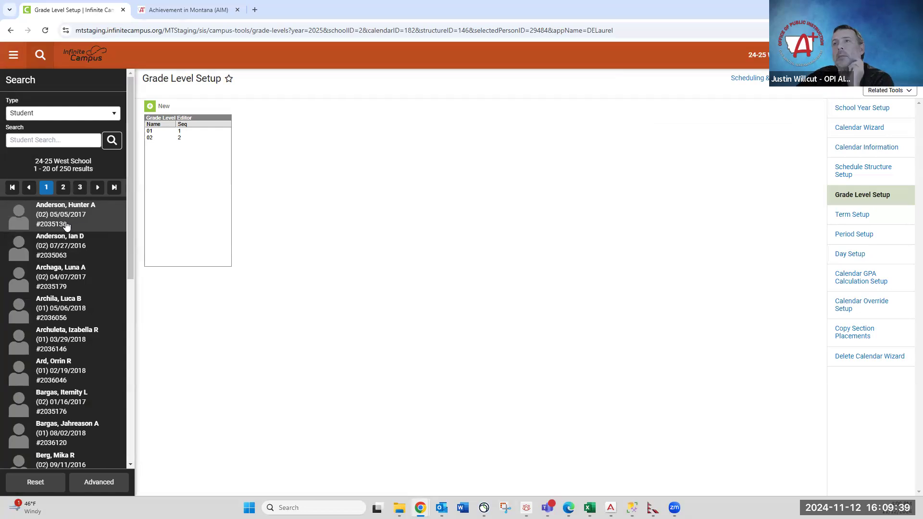
# Open the first student in the 24-25 West School search results and go to that student's enrollments
pyautogui.click(70, 215)
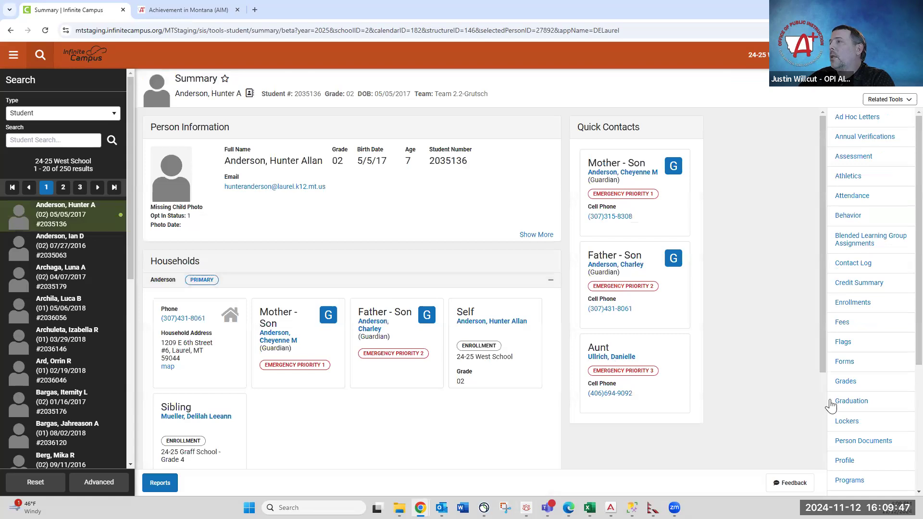
pyautogui.click(847, 304)
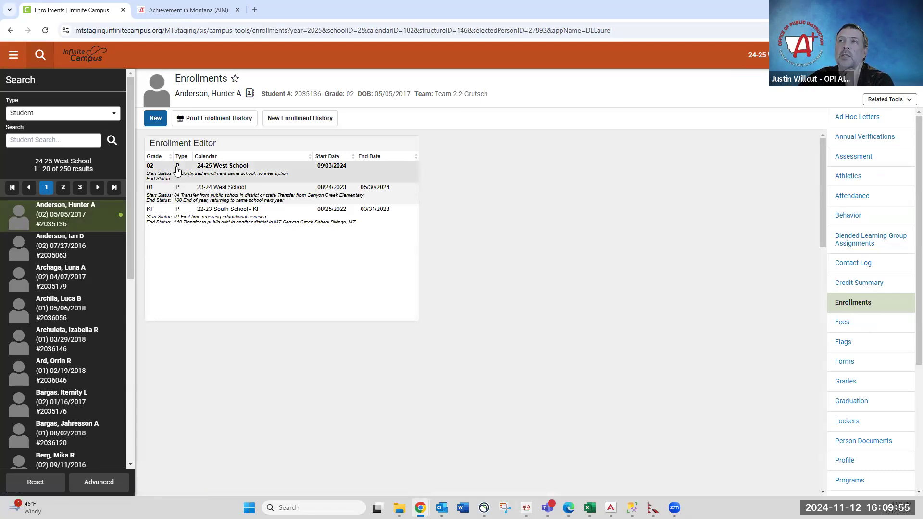
# Start a new enrollment for the student in the 24-25 West School Home-Based calendar with grade 02 and start date 11/12/2024
pyautogui.click(161, 124)
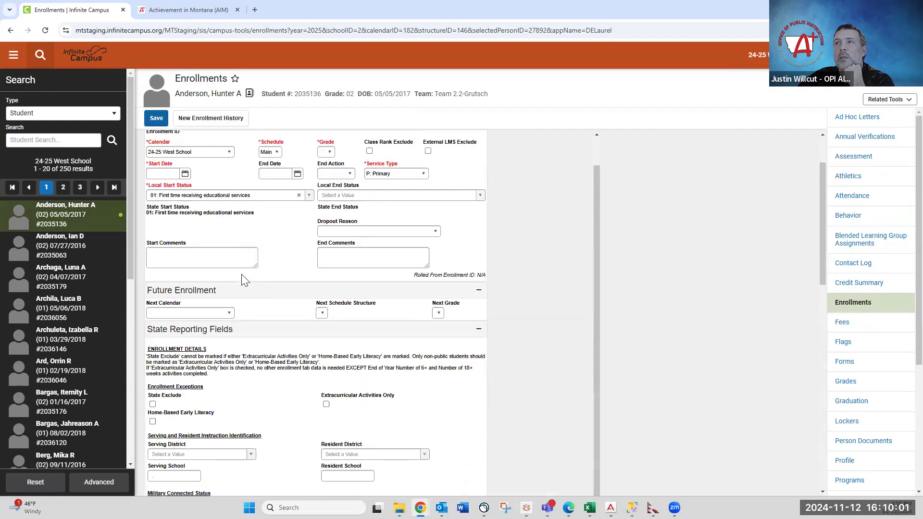
pyautogui.click(210, 181)
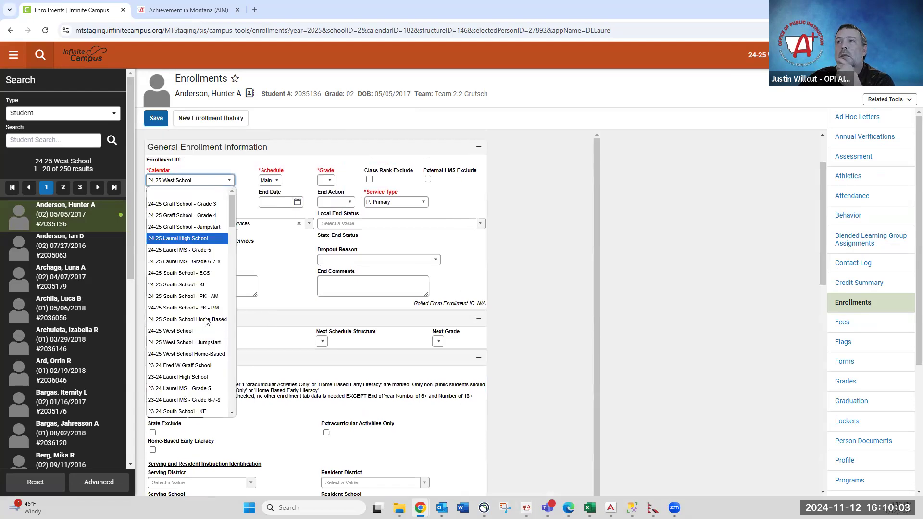
pyautogui.click(205, 356)
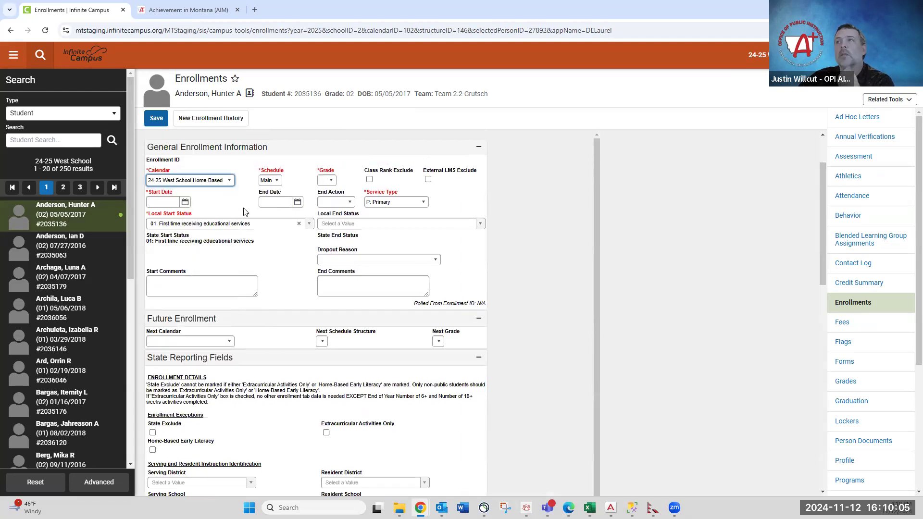
pyautogui.click(331, 181)
pyautogui.click(330, 221)
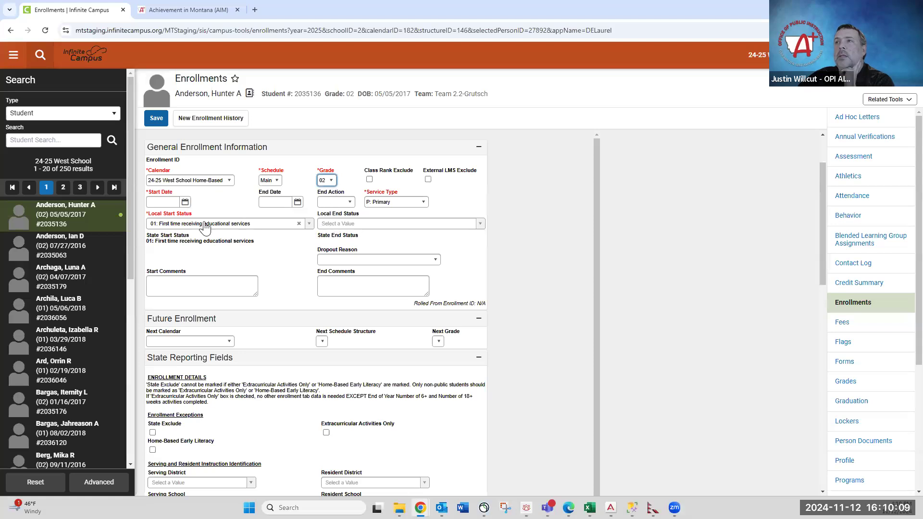
pyautogui.click(185, 202)
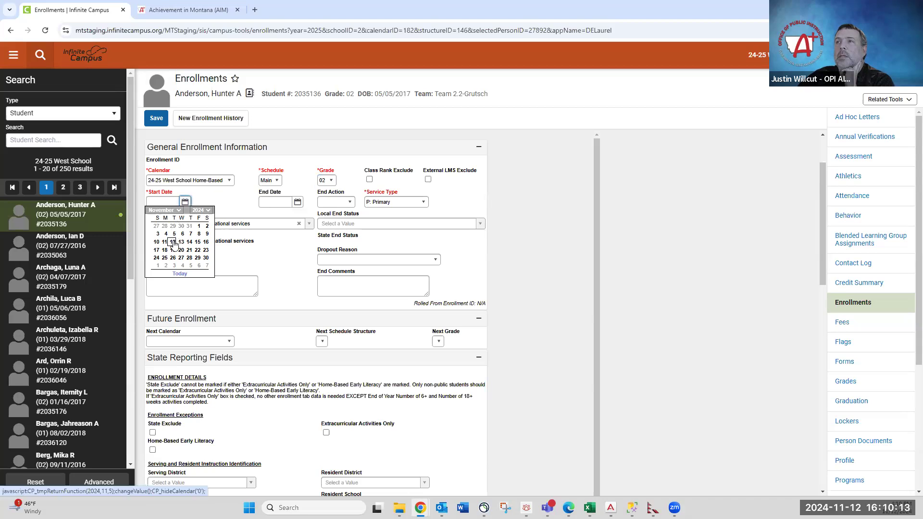
pyautogui.click(173, 243)
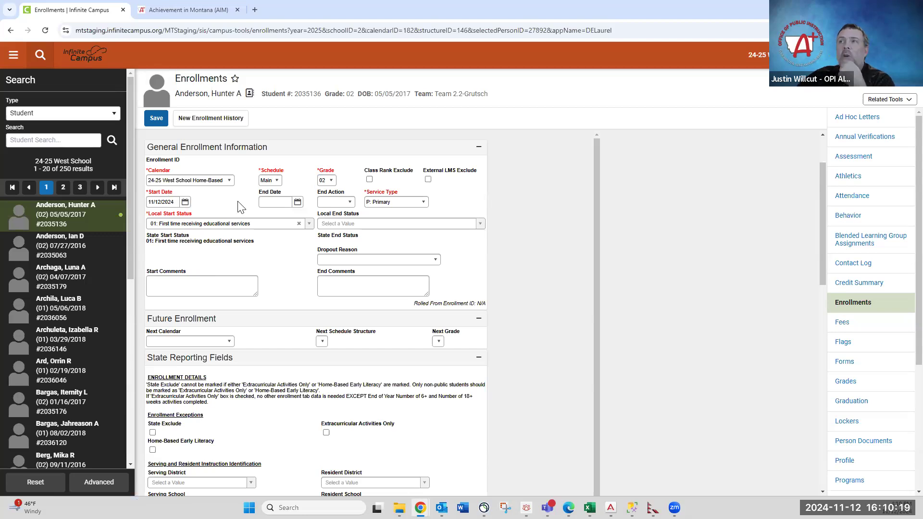
# Set the service type to S: Partial and local start status to 09: Transfer from home school within the state, mark Home-Based Early Literacy, and save
pyautogui.click(386, 203)
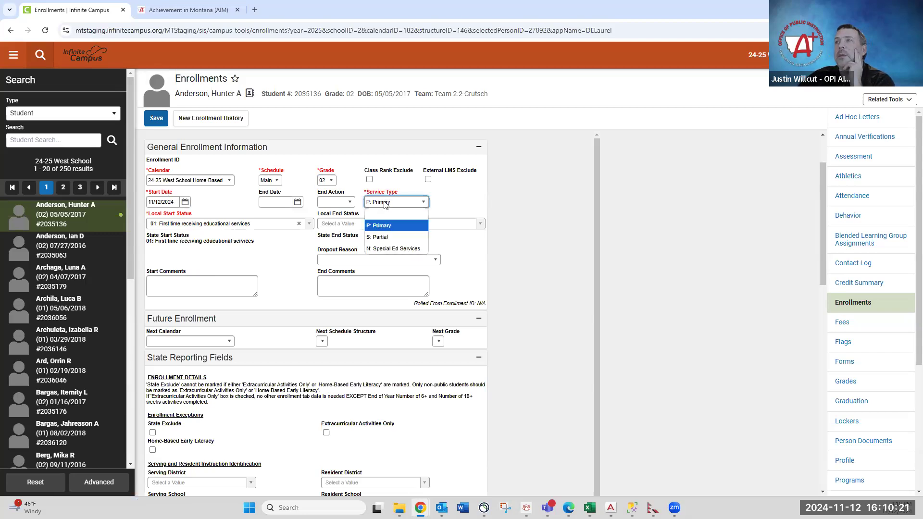
pyautogui.click(376, 237)
pyautogui.click(207, 225)
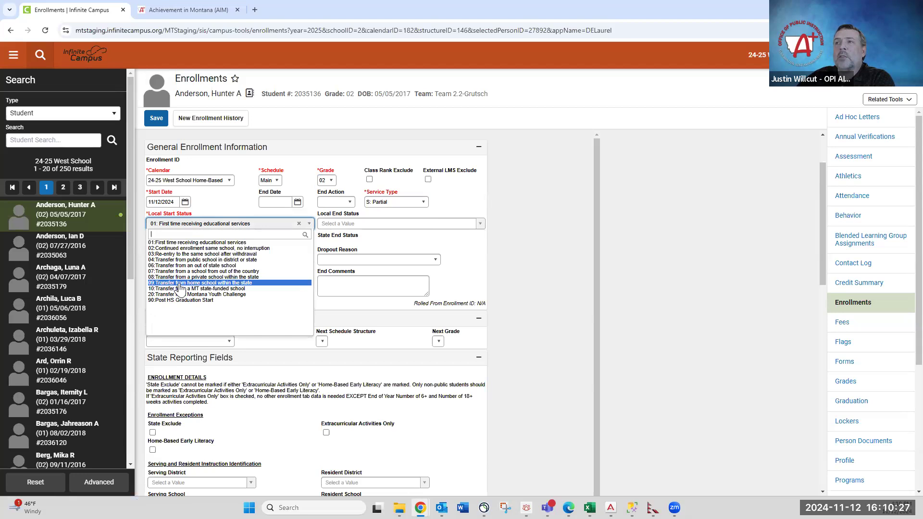
pyautogui.click(180, 285)
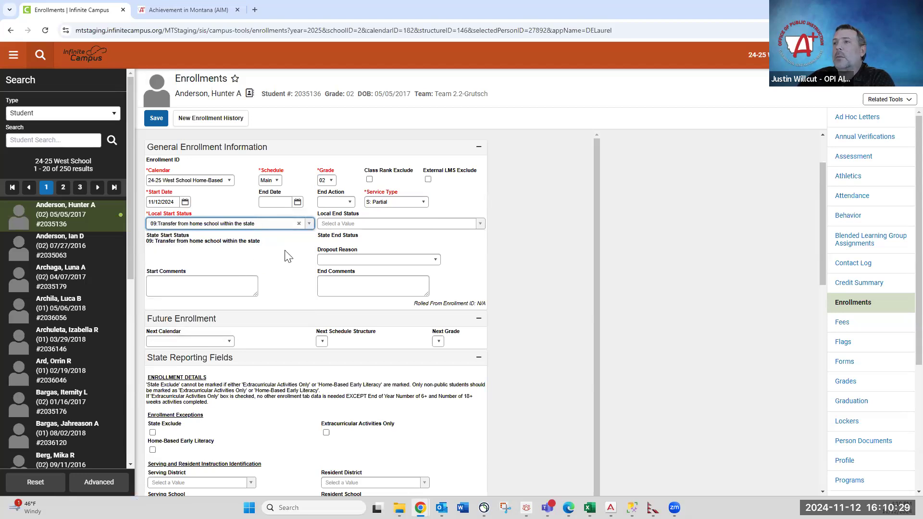
pyautogui.click(152, 450)
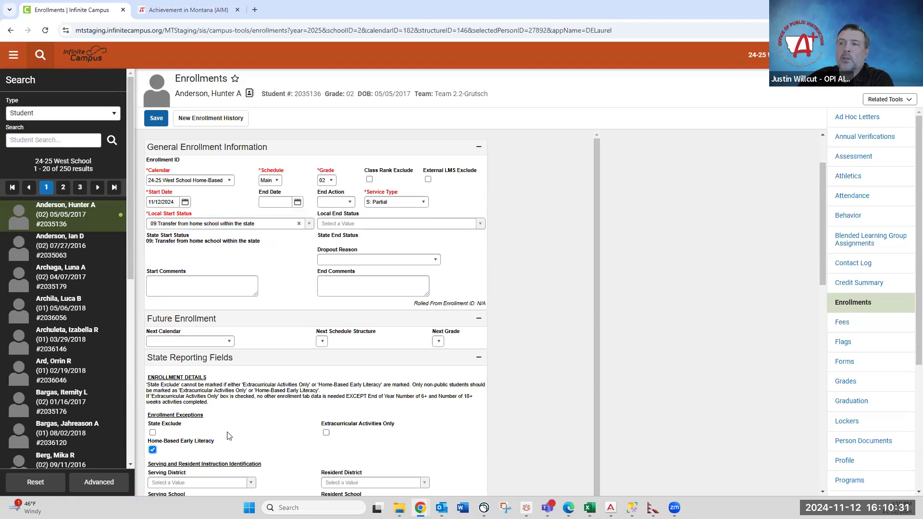
pyautogui.scroll(-1, 249, 431)
pyautogui.scroll(3, 249, 432)
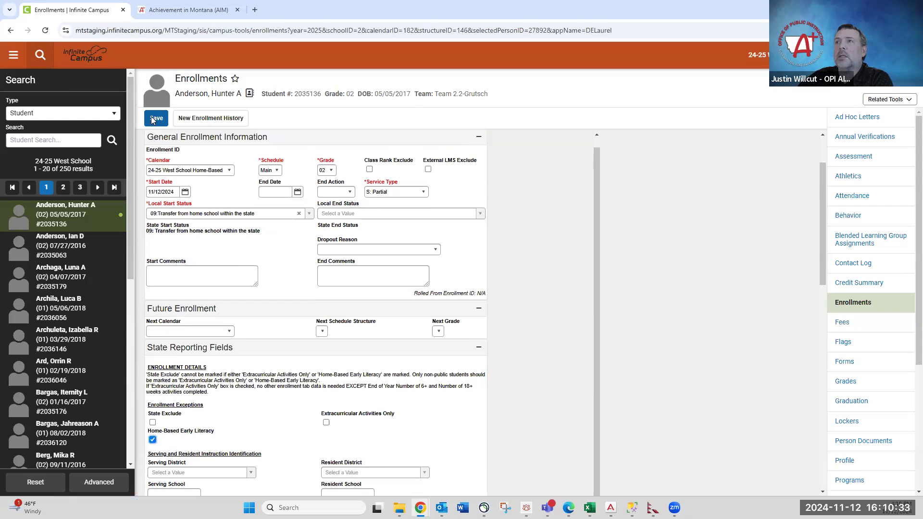
pyautogui.click(153, 118)
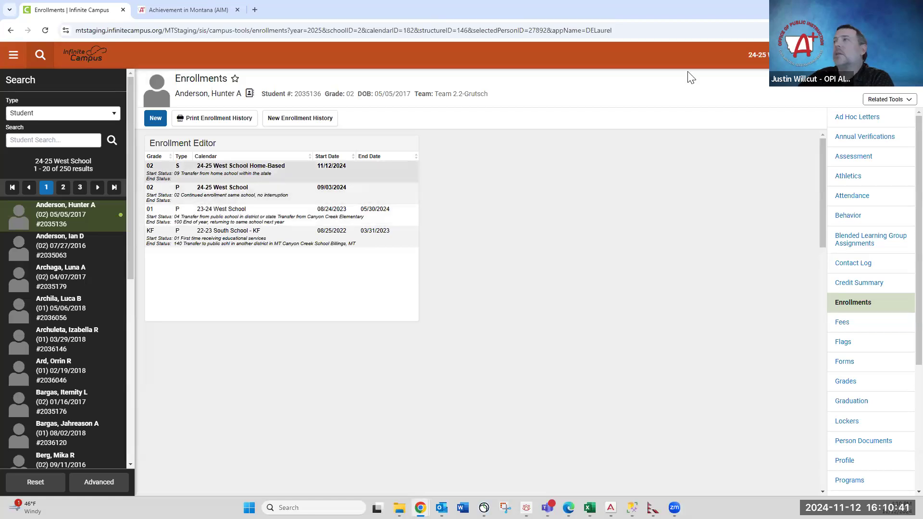
# Switch the context to West School's 24-25 West School Home-Based calendar and save the selection
pyautogui.click(755, 54)
pyautogui.click(690, 187)
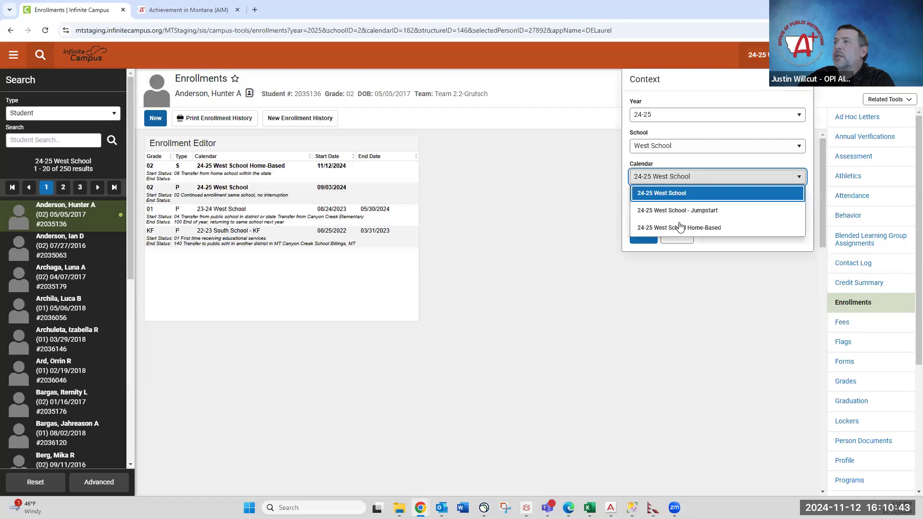
pyautogui.click(675, 227)
pyautogui.click(642, 235)
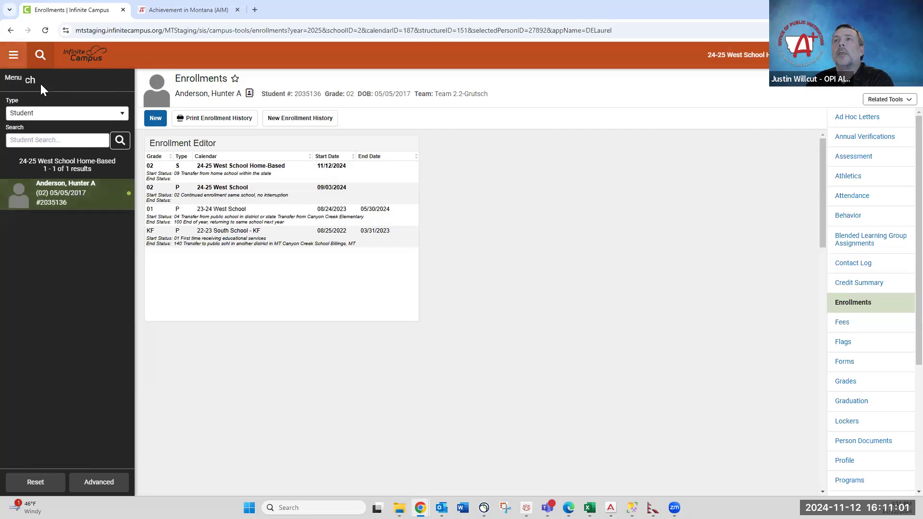
# Change the search type to Tool and search for "student"
pyautogui.click(44, 114)
pyautogui.click(45, 250)
pyautogui.click(48, 139)
pyautogui.write('student')
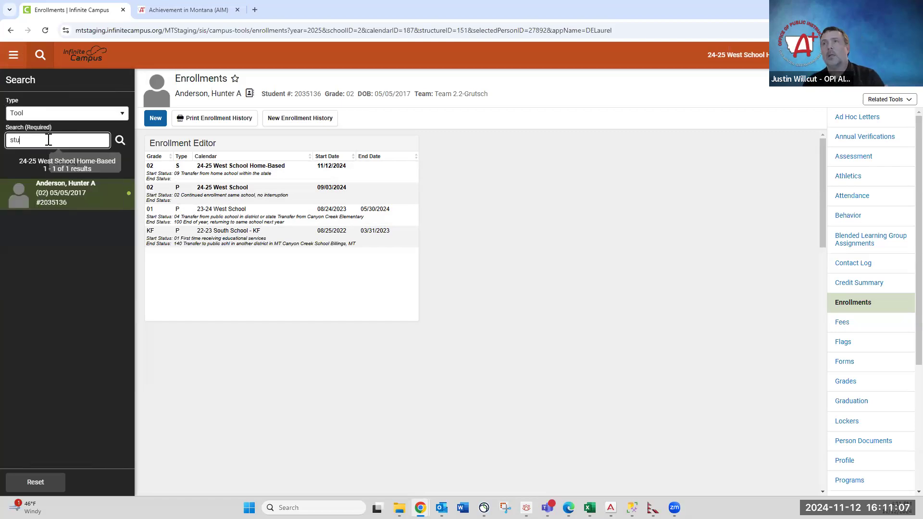
pyautogui.press('Return')
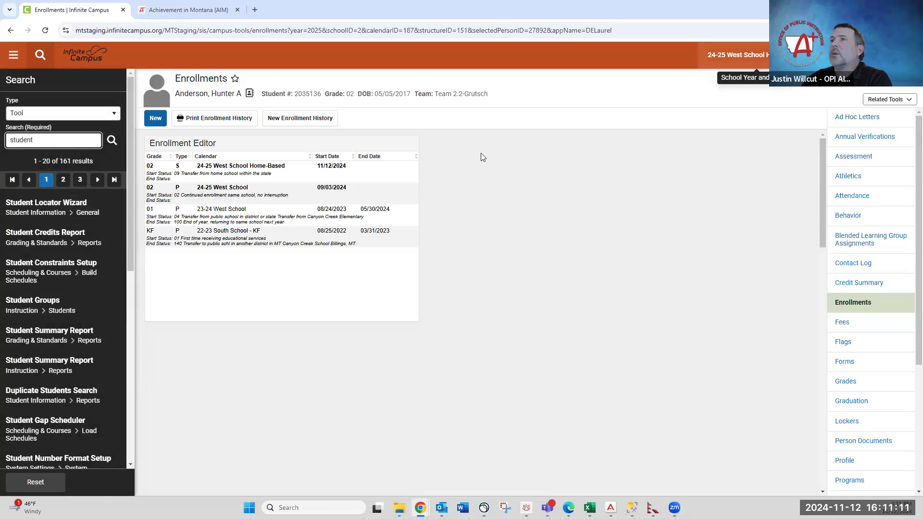
# Switch the context to South School's 24-25 South School - KF calendar and save the selection
pyautogui.click(736, 54)
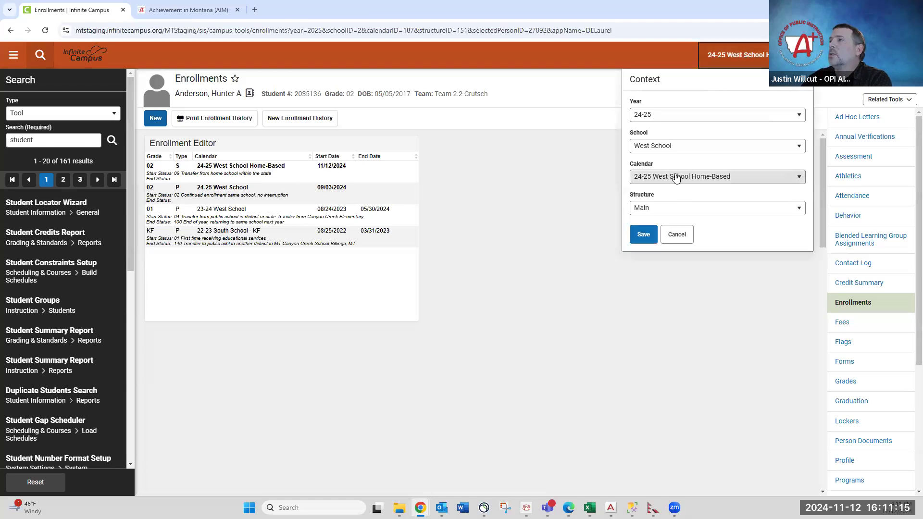
pyautogui.click(675, 150)
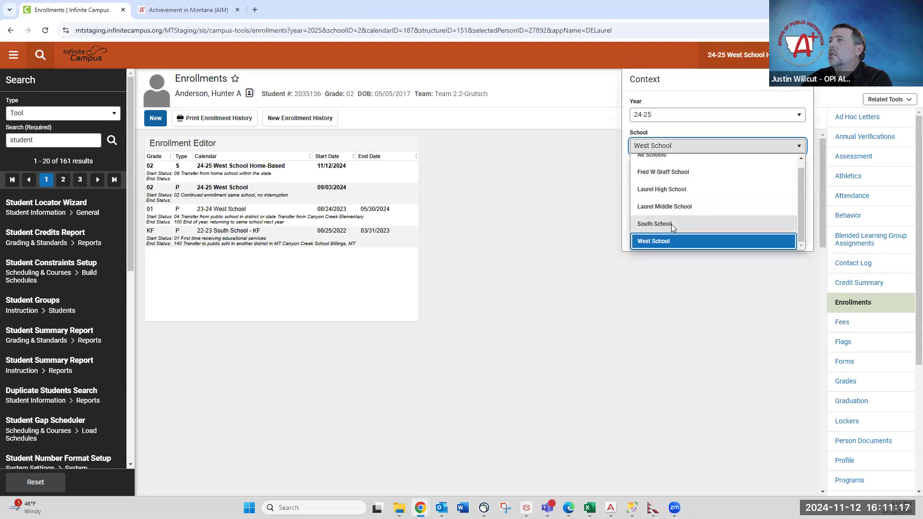
pyautogui.click(671, 224)
pyautogui.click(682, 177)
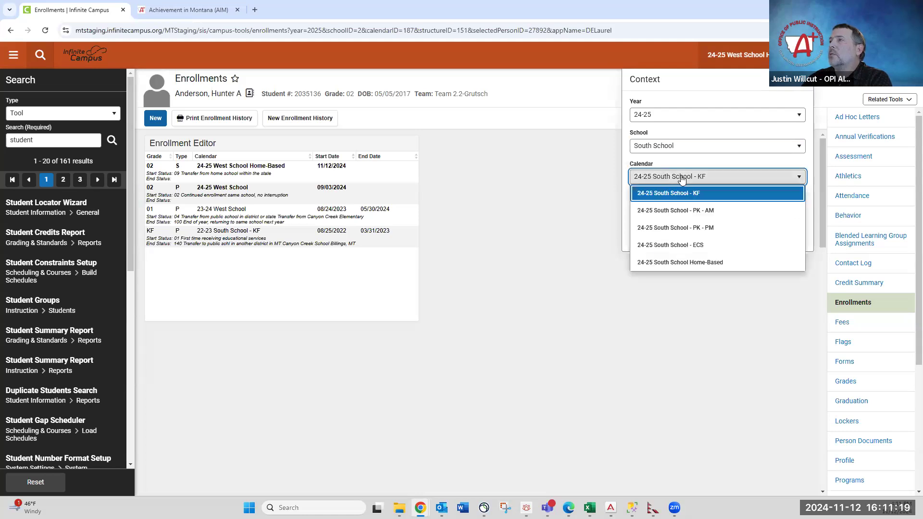
pyautogui.click(662, 245)
pyautogui.click(640, 235)
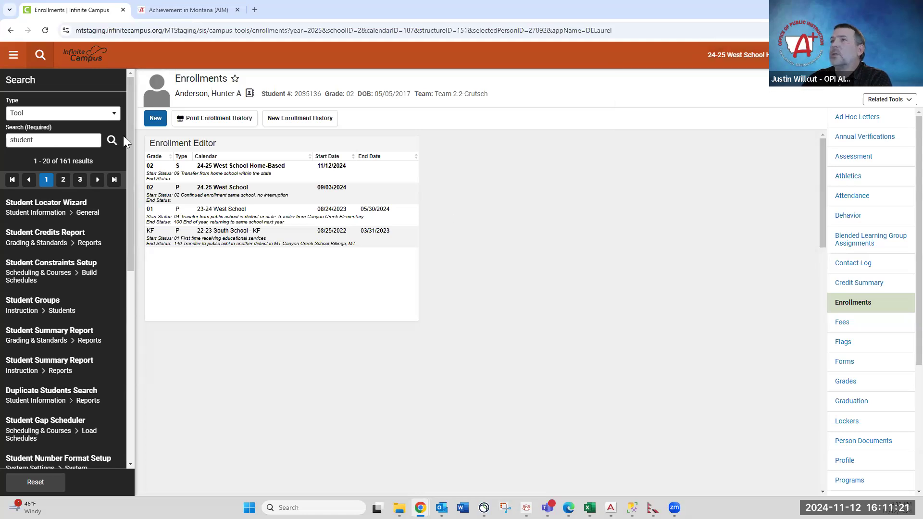
# Run a blank student search in the South School KF calendar and open the first student's enrollments
pyautogui.click(55, 114)
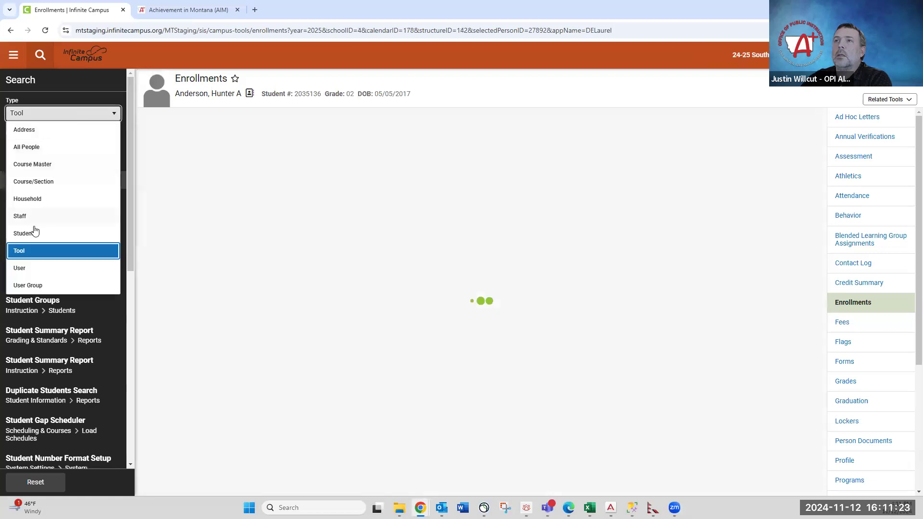
pyautogui.click(24, 233)
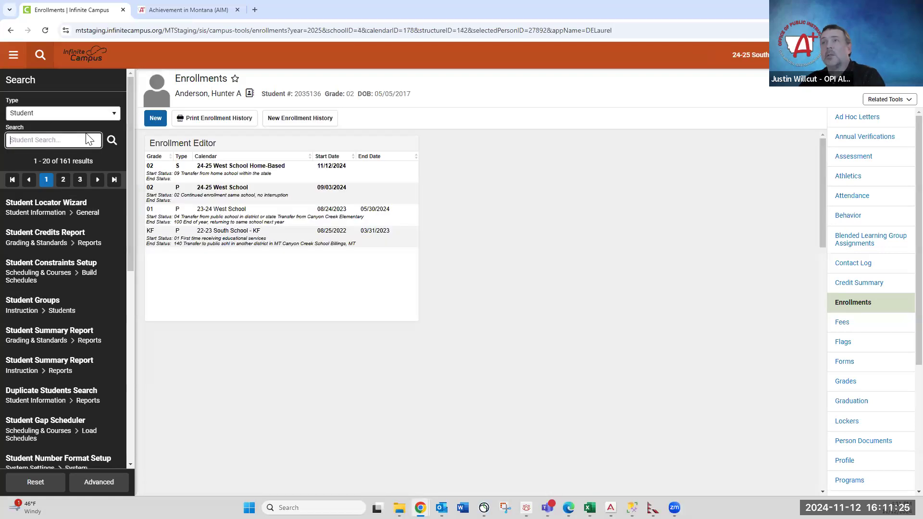
pyautogui.click(111, 141)
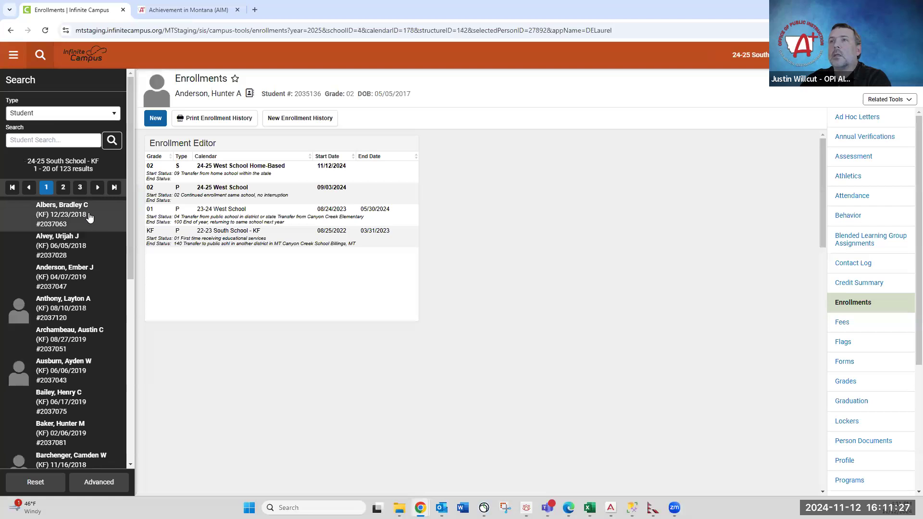
pyautogui.click(84, 214)
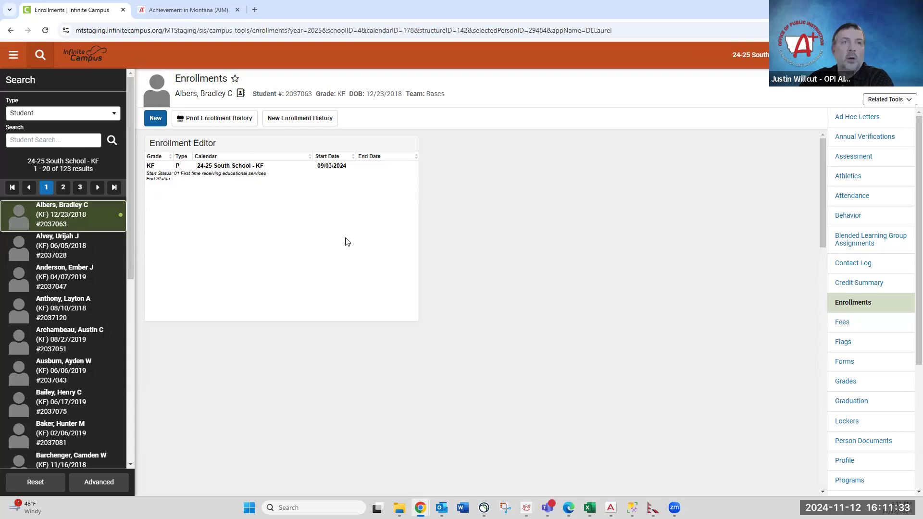
# Start a new enrollment for the kindergarten student in the 24-25 West School Home-Based calendar with grade KF and start date 11/12/2024
pyautogui.click(154, 124)
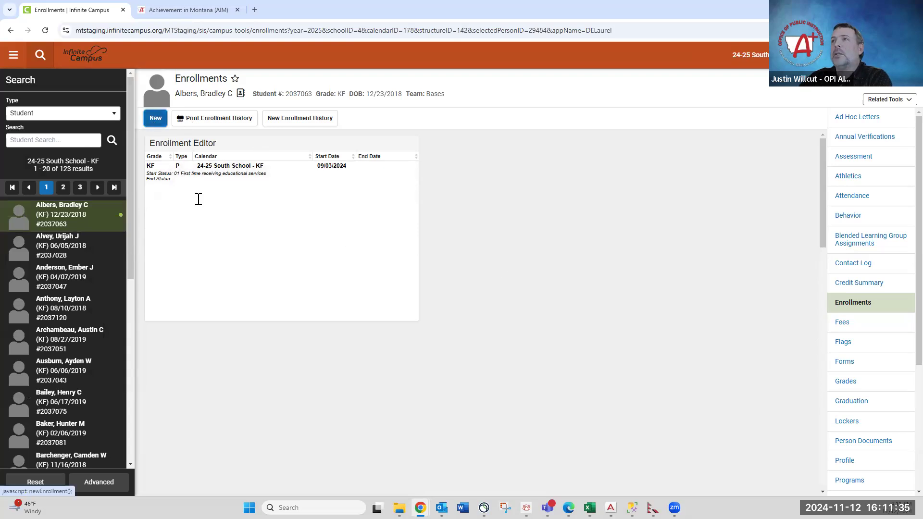
pyautogui.click(217, 179)
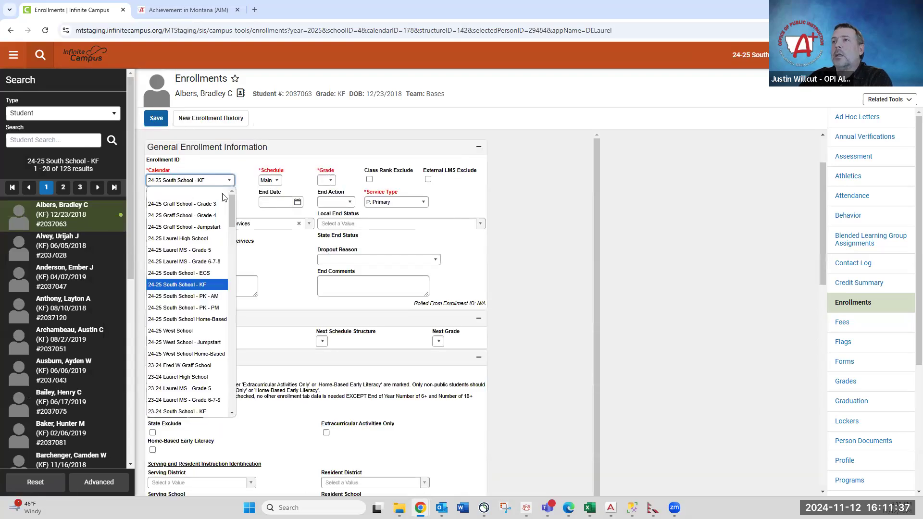
pyautogui.click(194, 356)
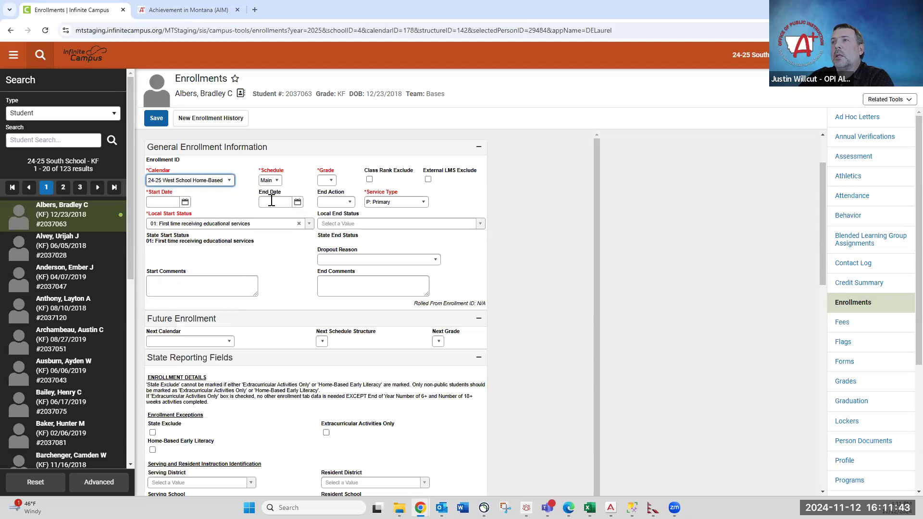
pyautogui.click(331, 181)
pyautogui.click(329, 221)
pyautogui.click(186, 203)
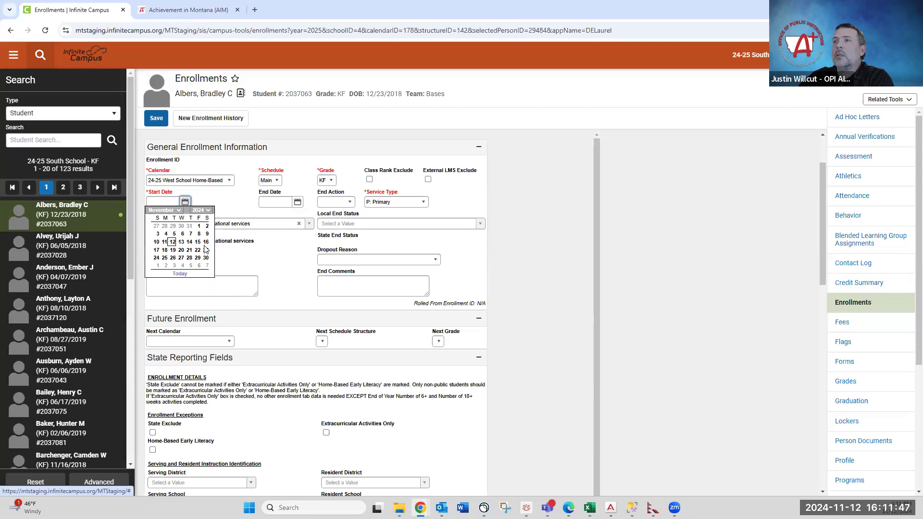
pyautogui.click(178, 249)
# Choose start status 09: Transfer from home school within the state and service type S: Partial, mark Home-Based Early Literacy, and save the KF enrollment
pyautogui.click(180, 225)
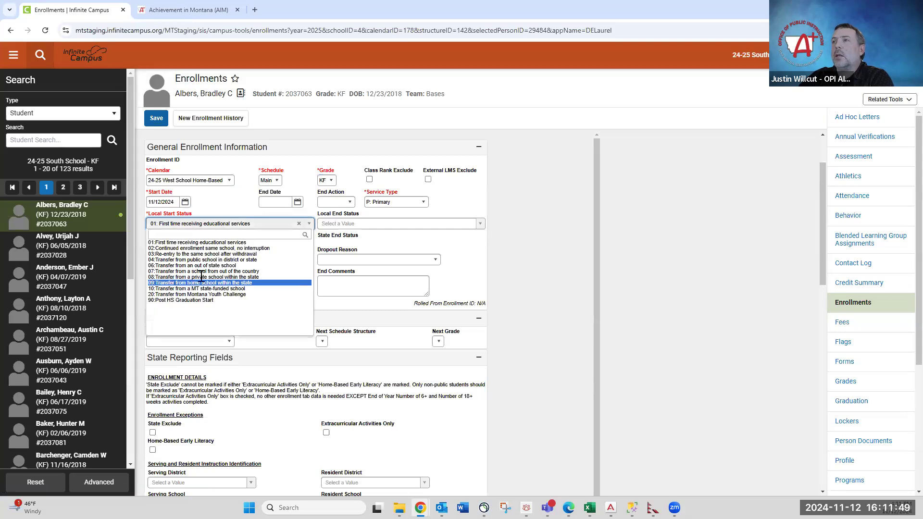
pyautogui.click(179, 283)
pyautogui.click(379, 202)
pyautogui.click(385, 239)
pyautogui.click(240, 247)
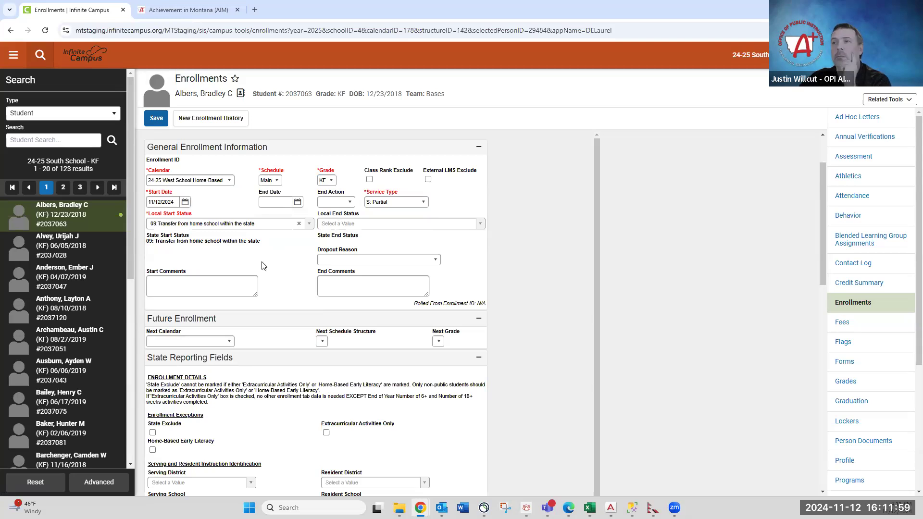
pyautogui.click(152, 449)
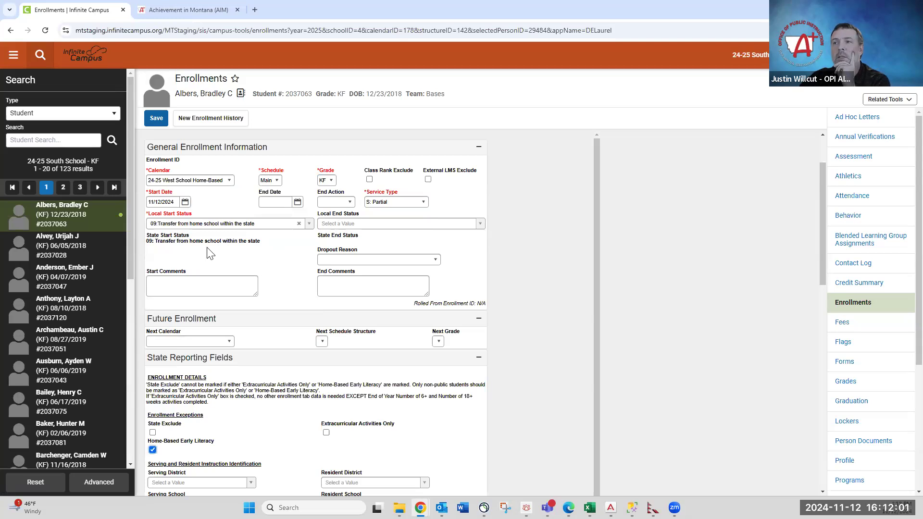
pyautogui.click(155, 119)
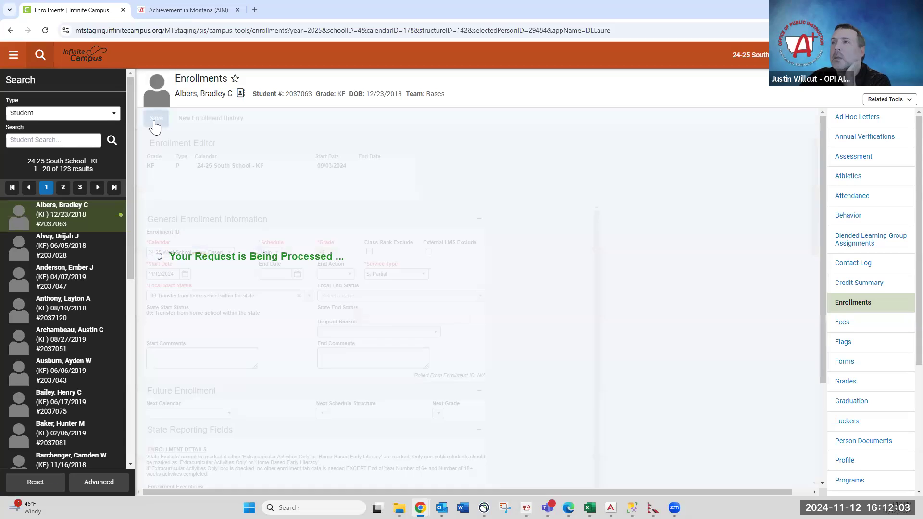
# Switch the context from South School to West School's 24-25 West School Home-Based calendar and save it
pyautogui.click(749, 55)
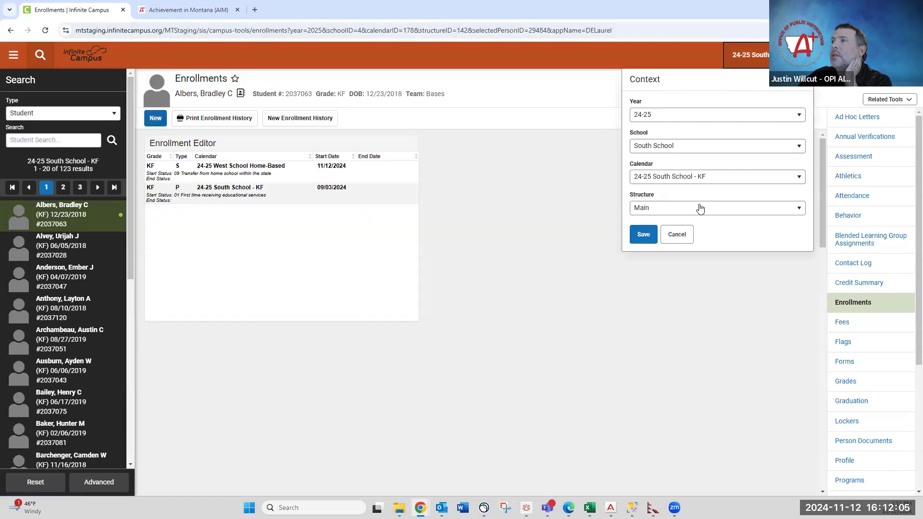
pyautogui.click(701, 177)
pyautogui.click(681, 146)
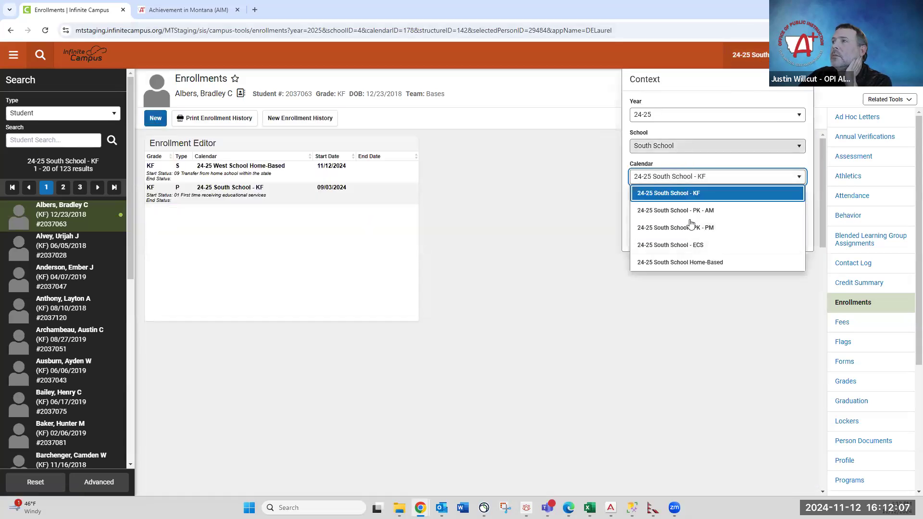
pyautogui.click(675, 249)
pyautogui.click(686, 177)
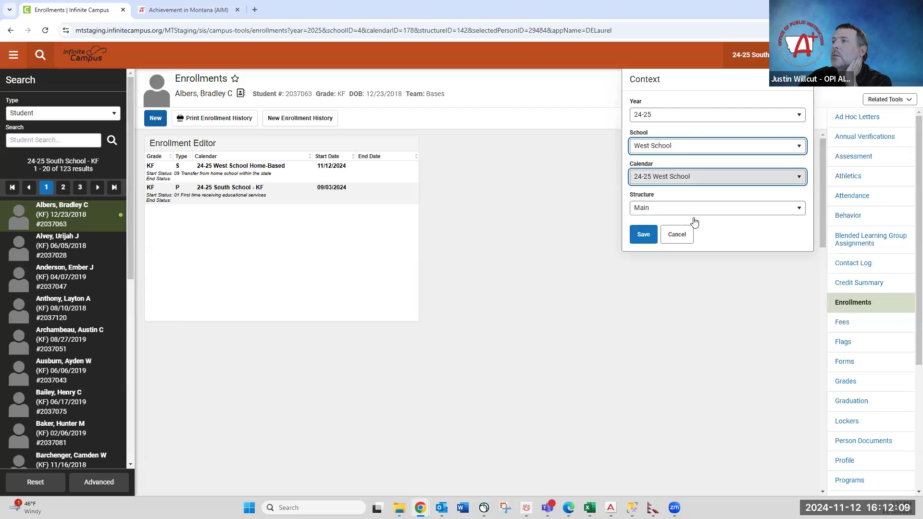
pyautogui.click(695, 227)
pyautogui.click(649, 240)
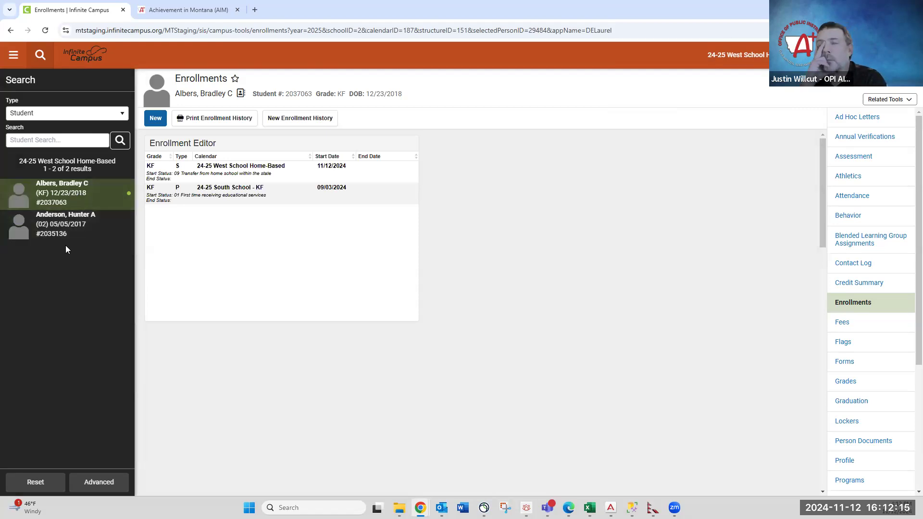
# Review the enrollments of the grade 02 student and the KF student listed in the West School Home-Based calendar
pyautogui.click(68, 226)
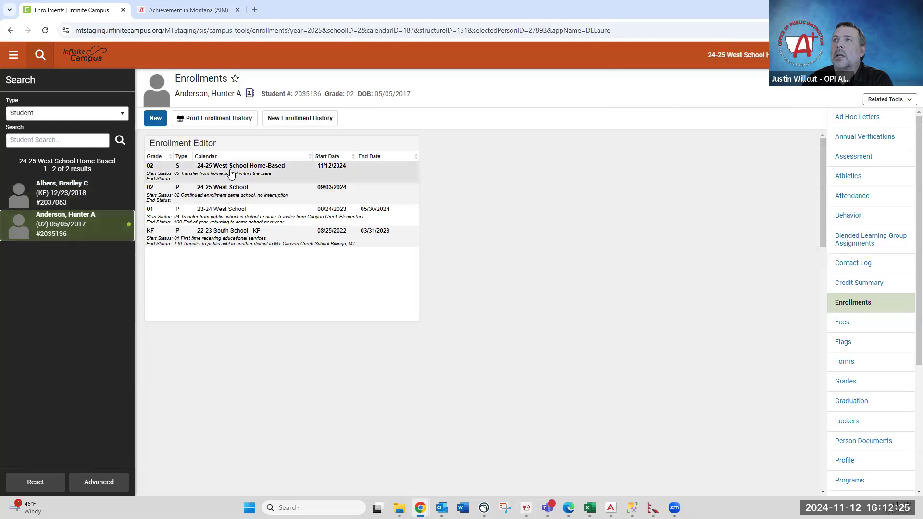
pyautogui.click(73, 195)
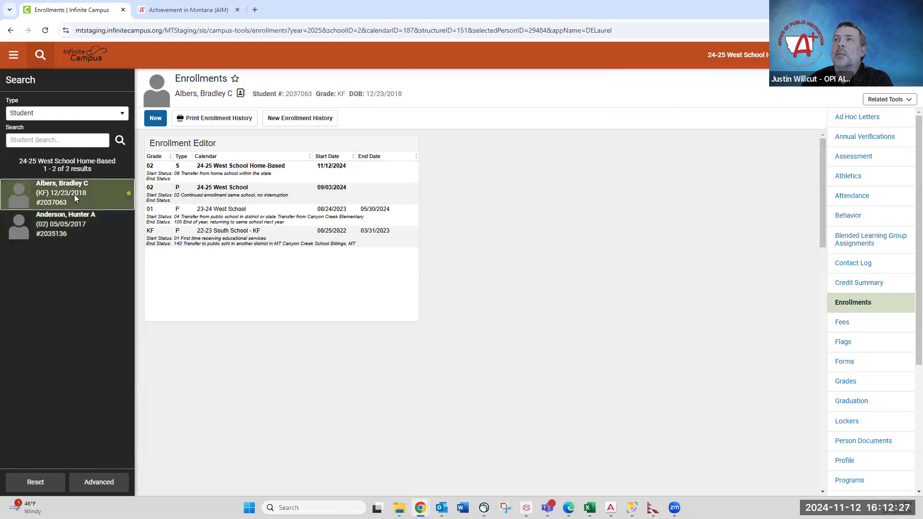